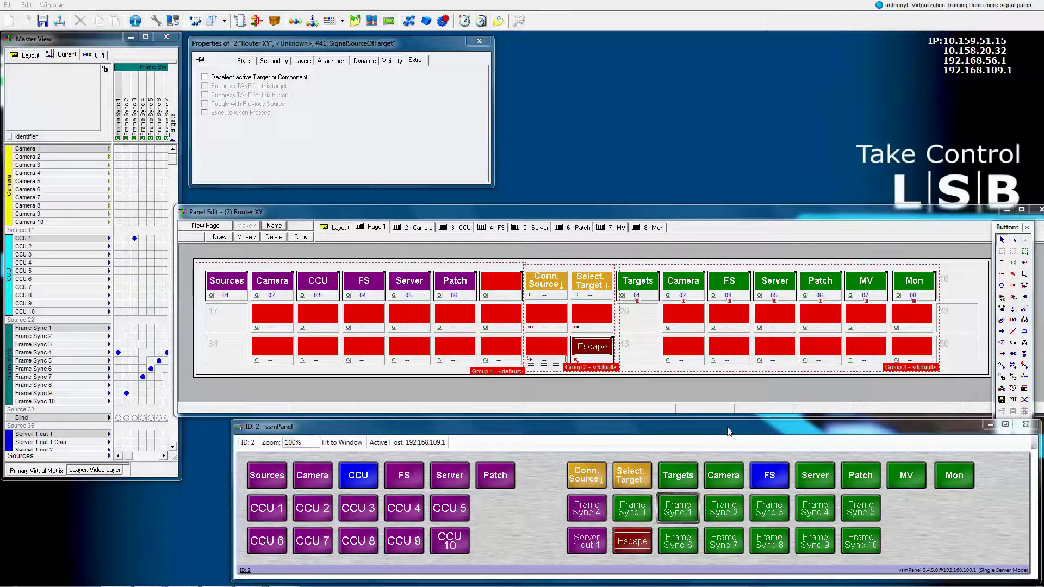
Step: Route CCU 4 to Frame Sync 2, then toggle it back to previous source Frame Sync 9
left_click(732, 508)
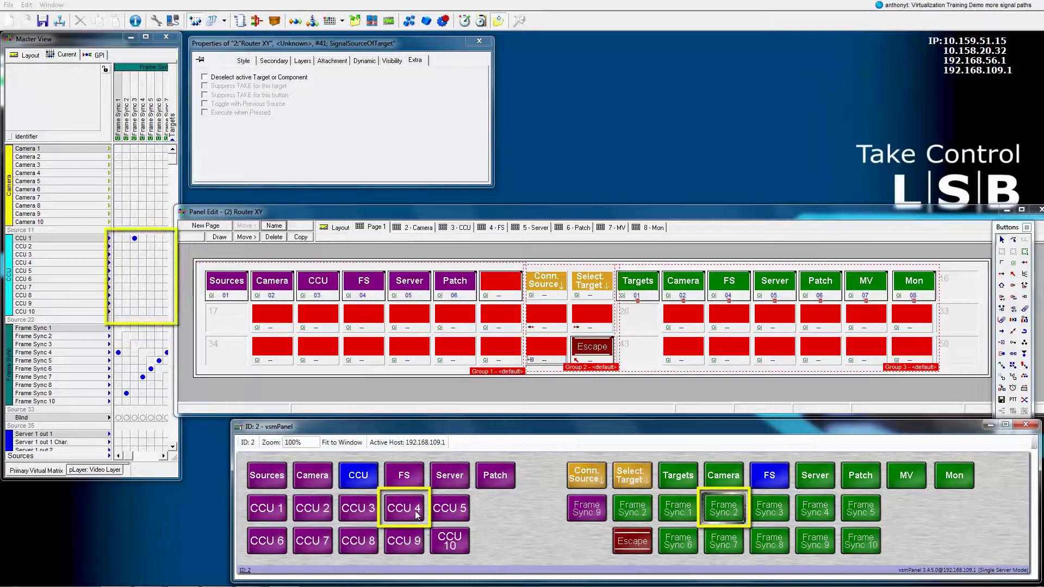
left_click(416, 513)
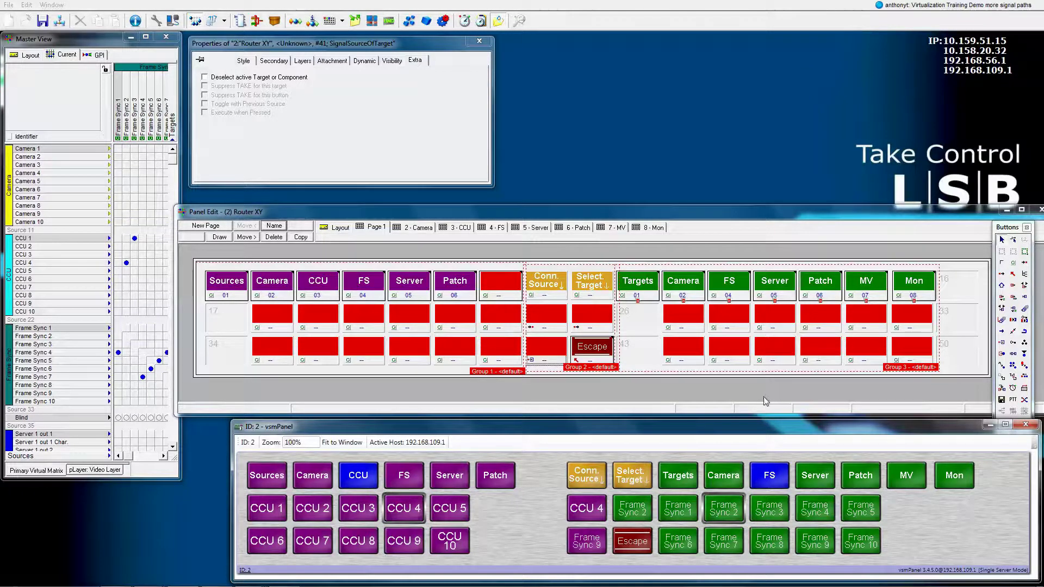
left_click(580, 547)
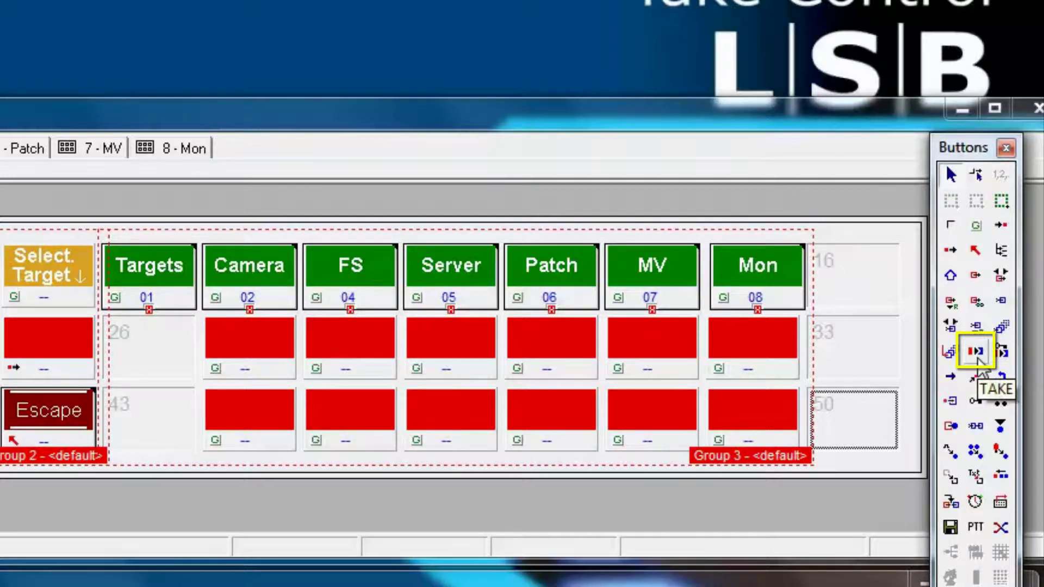
Step: Drop a Take button from the Buttons palette into empty grid cell 50
left_click_drag(978, 361, 839, 429)
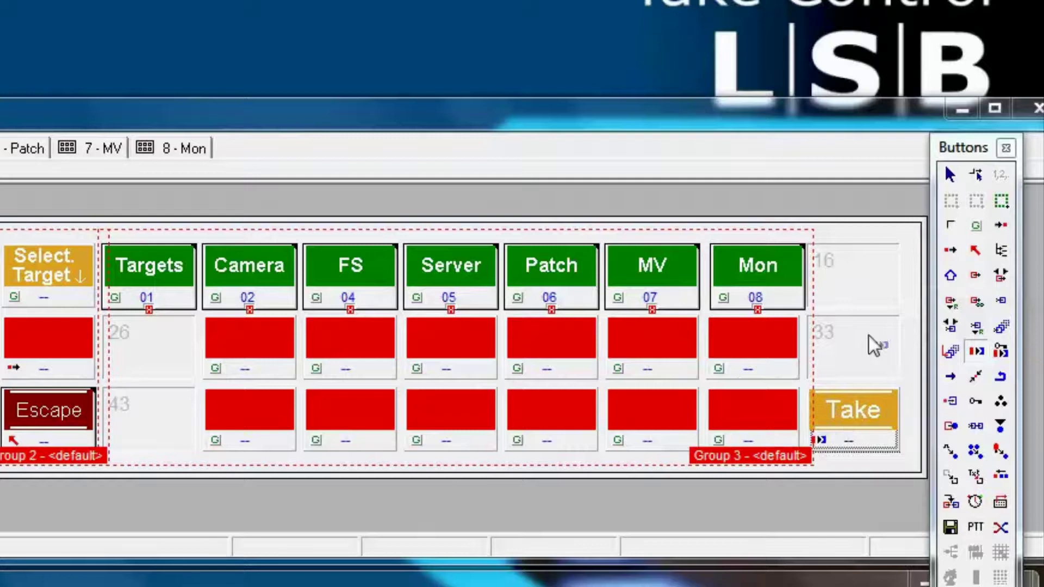
key("Escape")
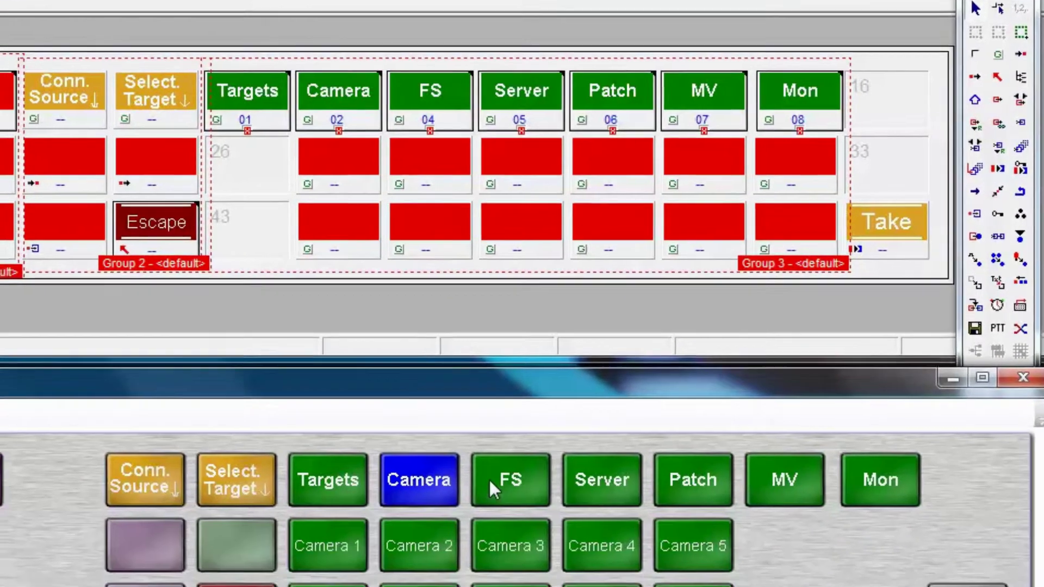
Step: Browse the FS, Server, Patch and Video Monitor pages, select Video Monitor 1, then target Frame Sync 2
left_click(492, 479)
left_click(585, 478)
left_click(680, 467)
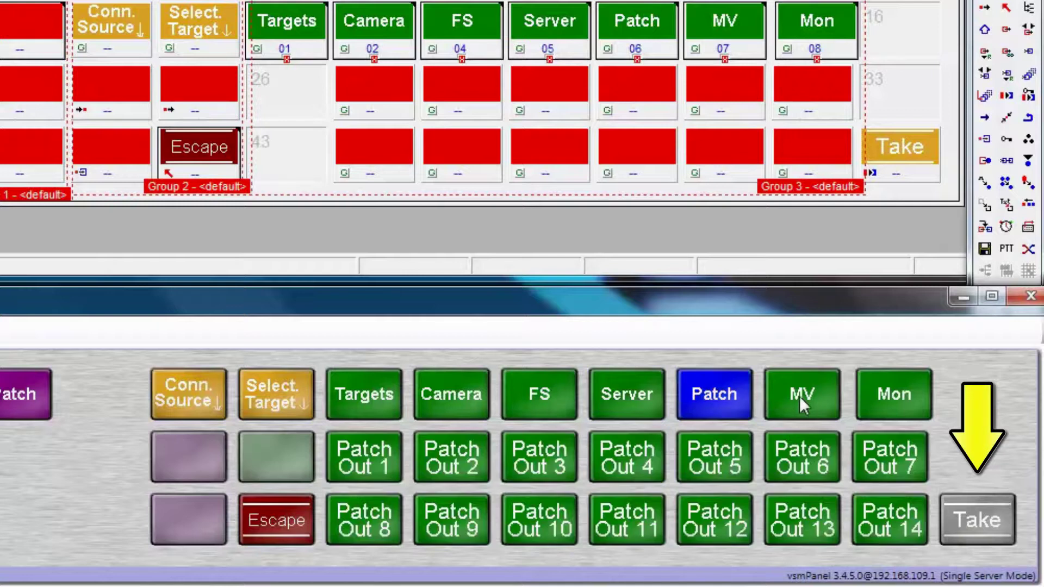
left_click(875, 394)
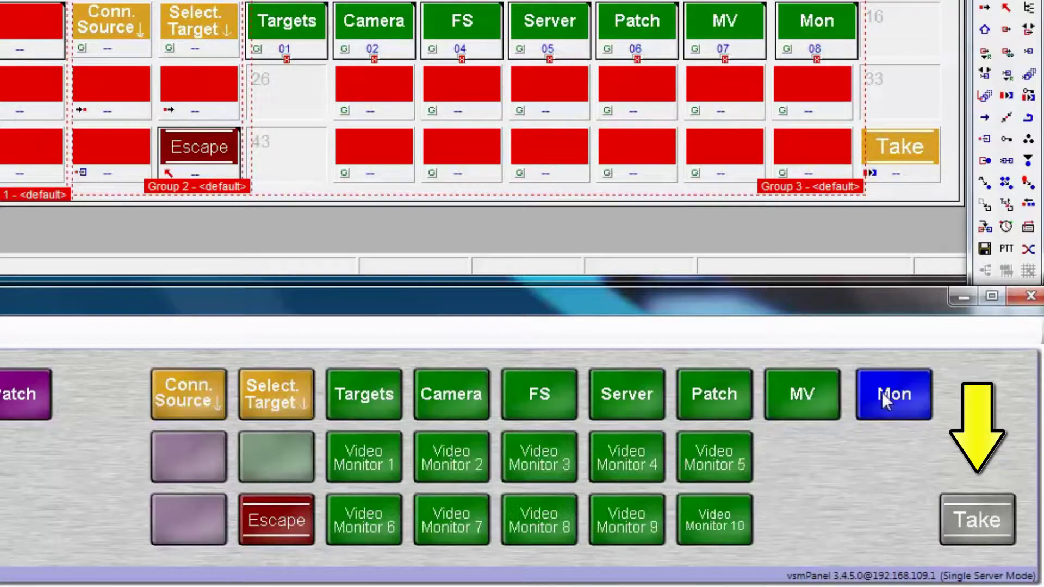
left_click(379, 461)
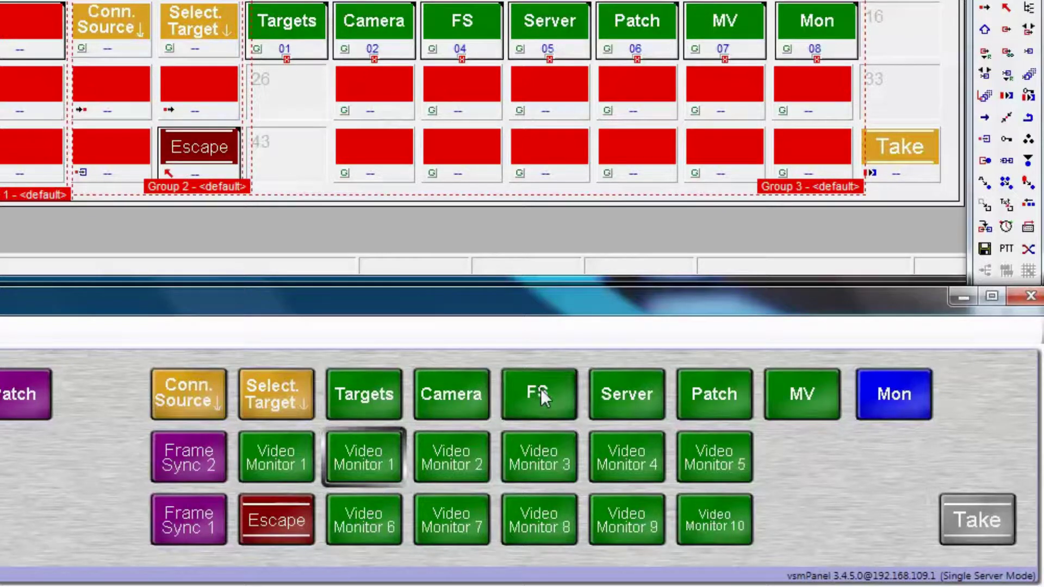
left_click(531, 405)
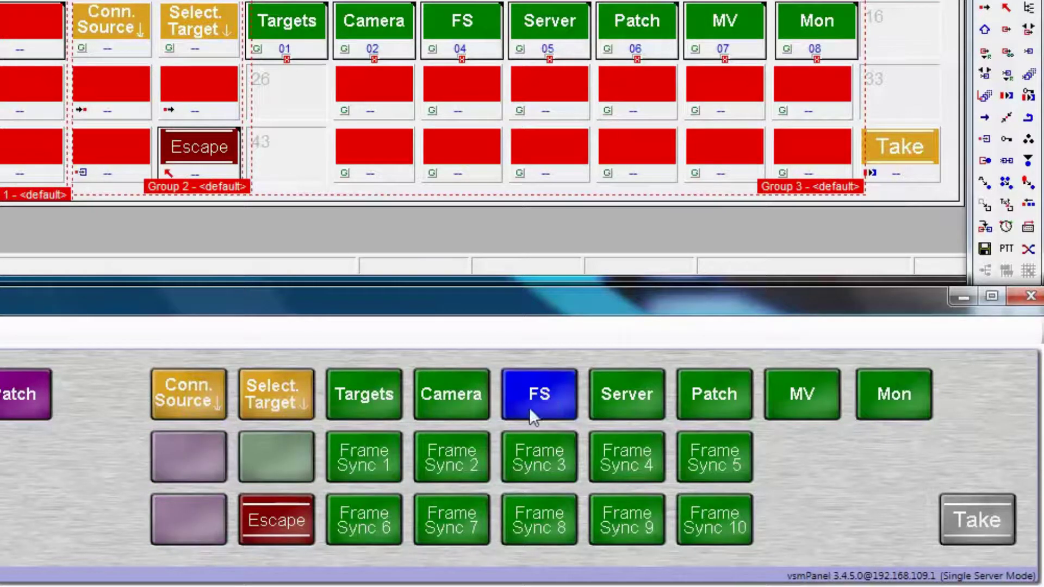
left_click(477, 460)
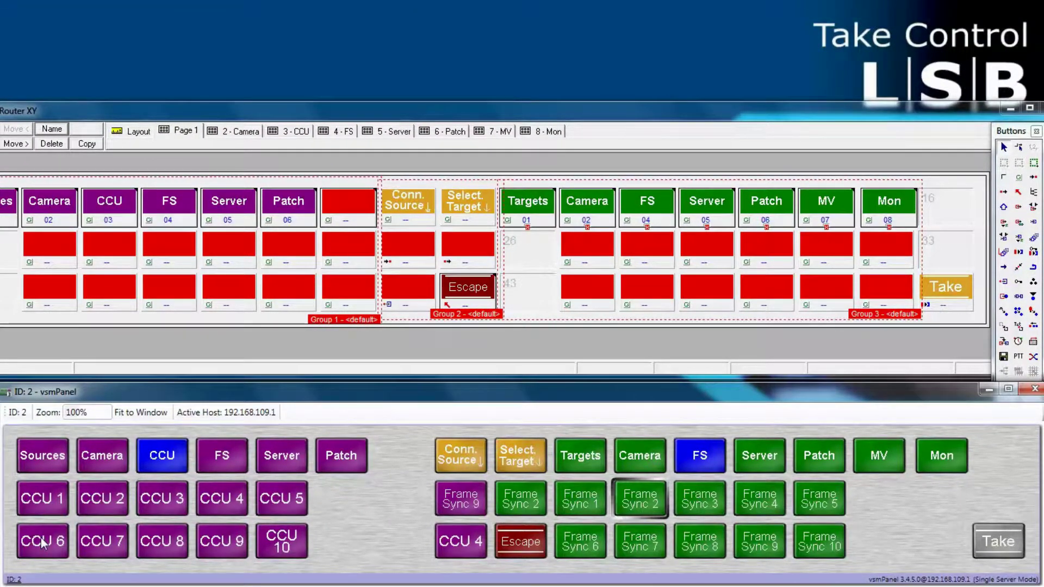
Step: Preselect CCU 2 for Frame Sync 2 and execute the route with Take
left_click(93, 499)
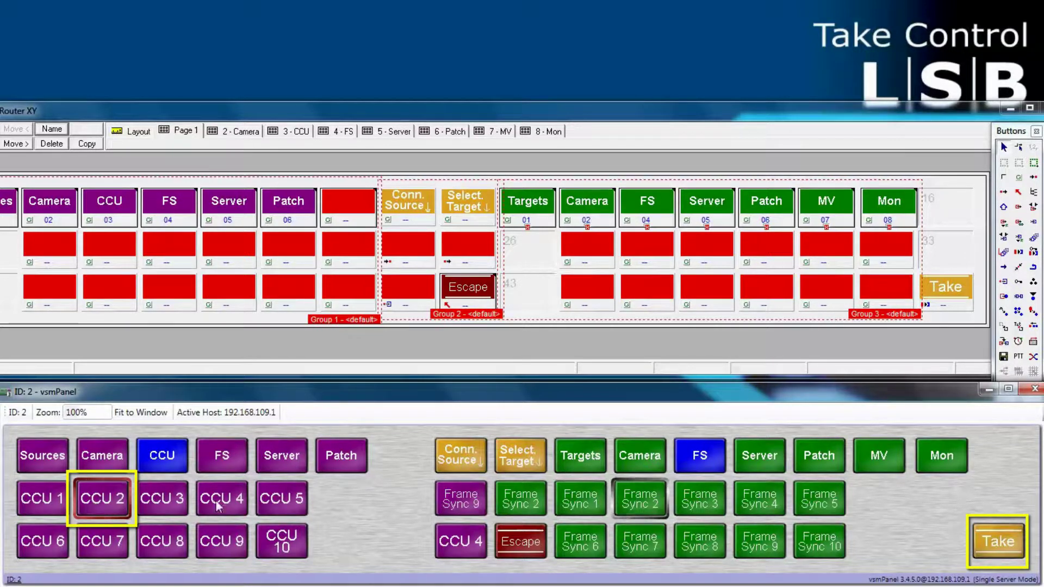
left_click(1005, 540)
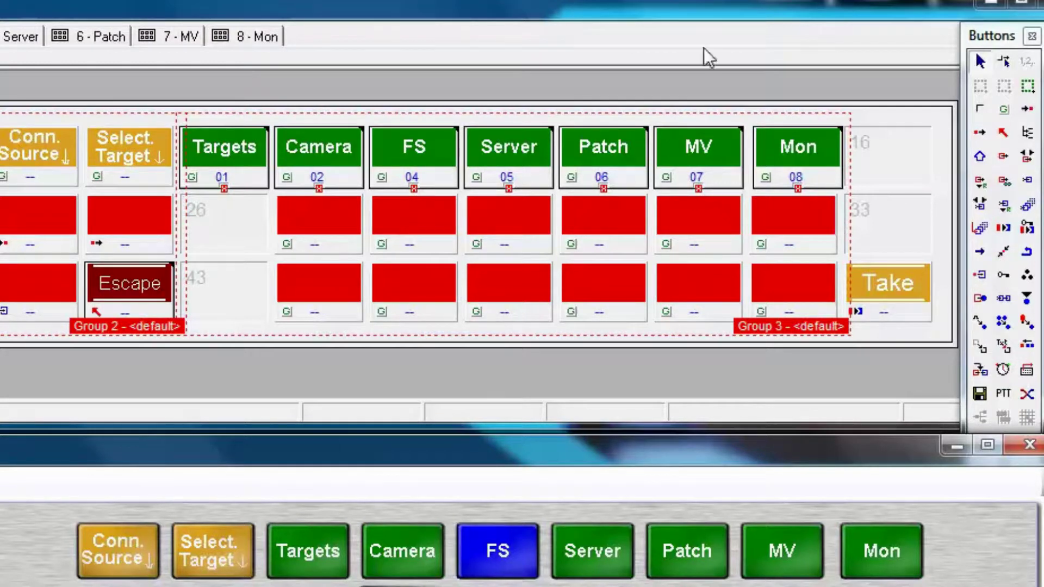
Step: Delete the Take button from slot 50 and place a new one in cell 49 on the 4 - FS page
left_click(979, 109)
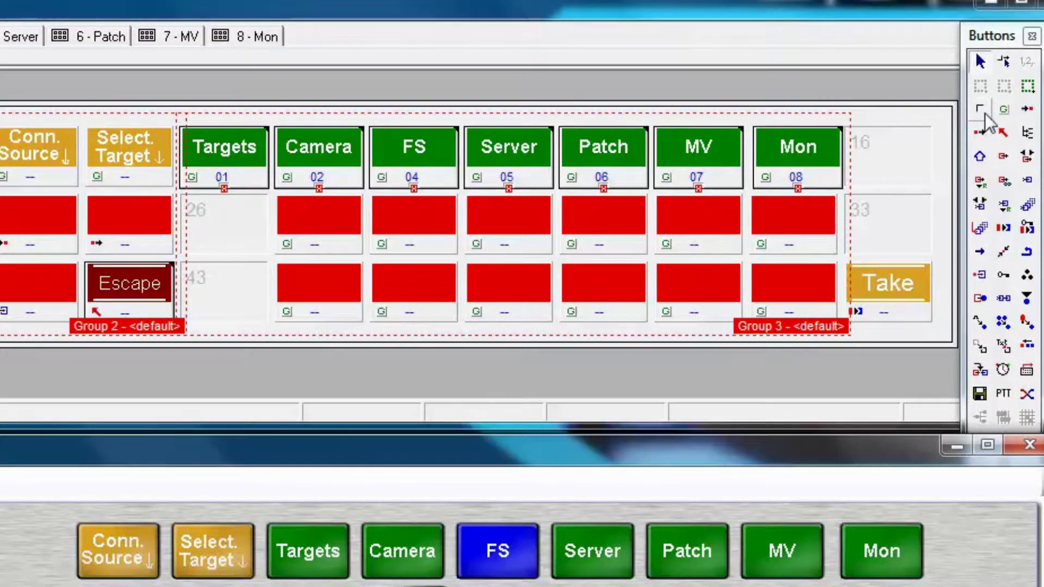
left_click(883, 285)
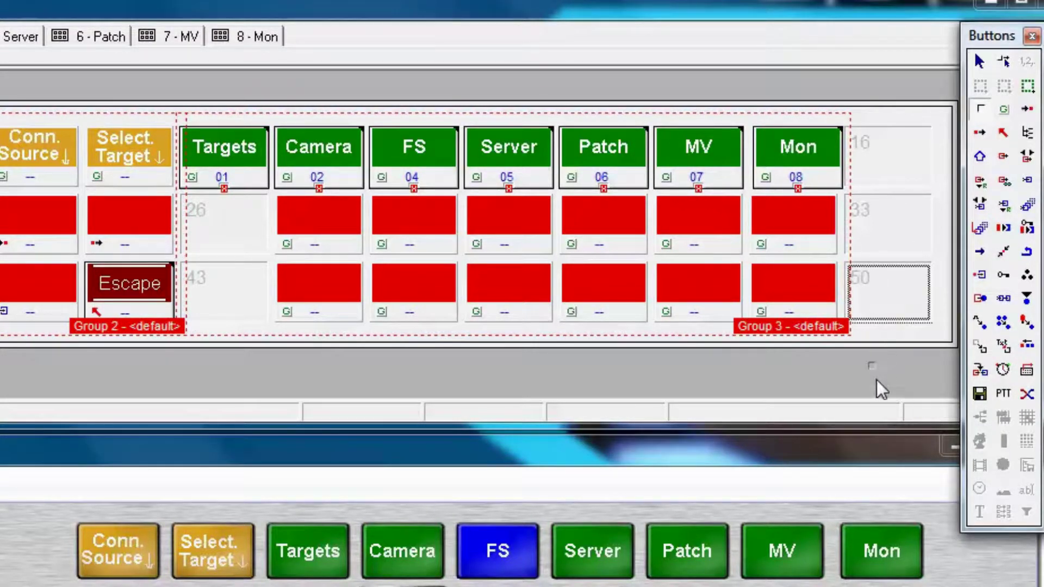
left_click(433, 139)
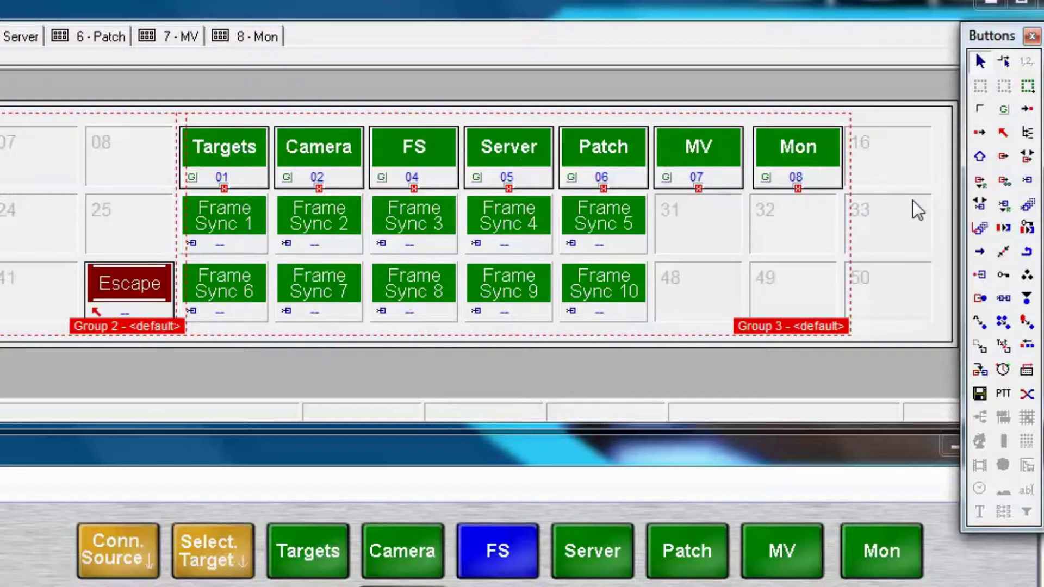
left_click(1003, 227)
left_click(783, 290)
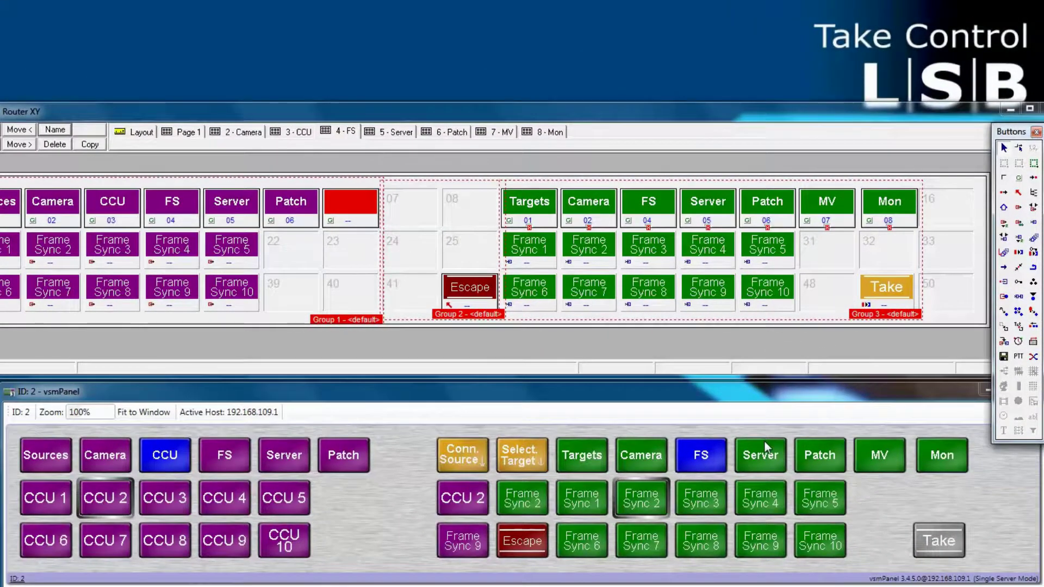
Step: Cycle through the Server, Patch, FS and Camera target pages to check where Take appears
left_click(737, 466)
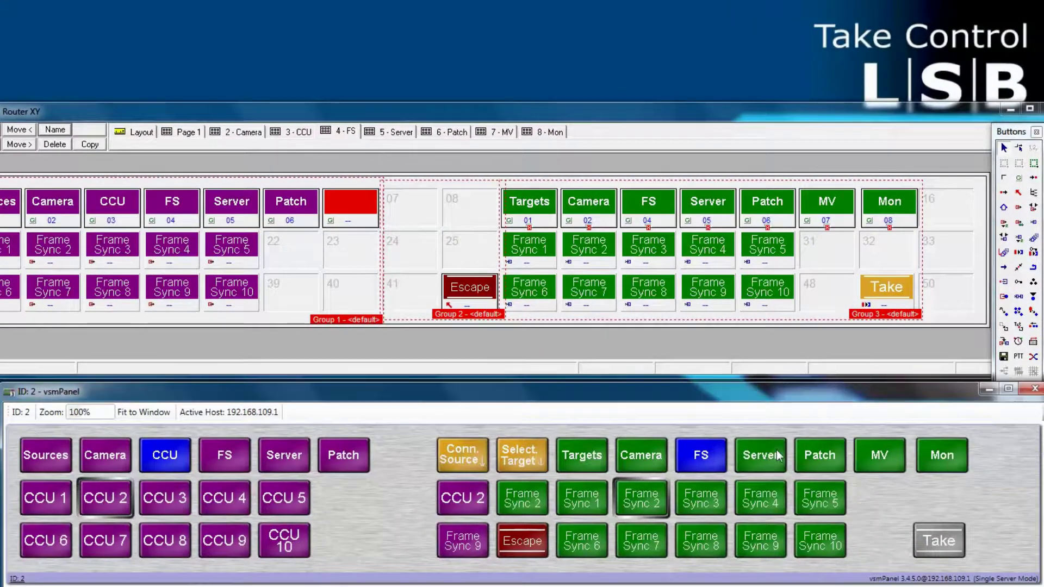
left_click(804, 458)
left_click(709, 461)
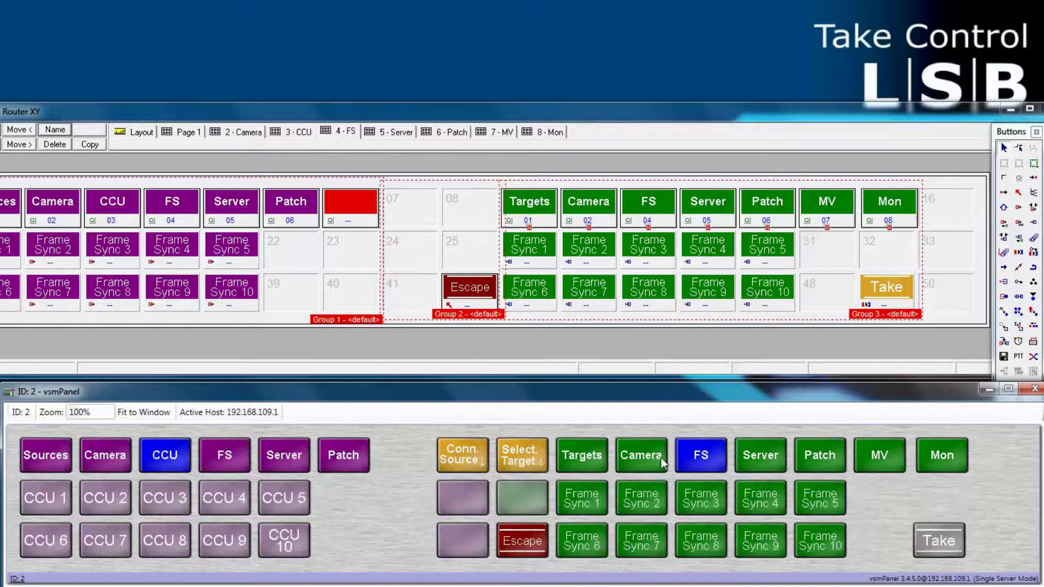
left_click(657, 463)
left_click(592, 458)
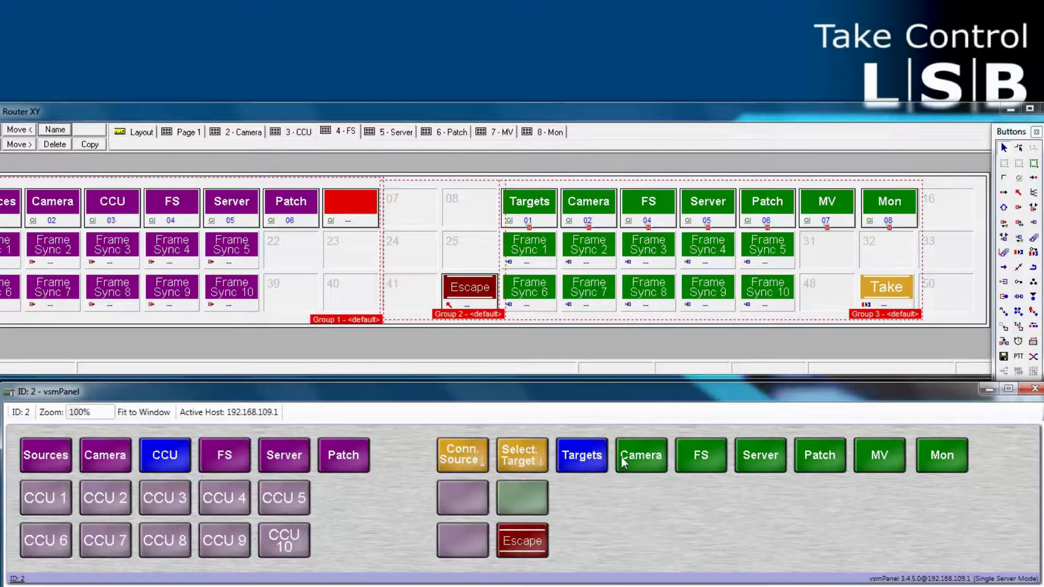
left_click(637, 461)
left_click(629, 456)
left_click(640, 458)
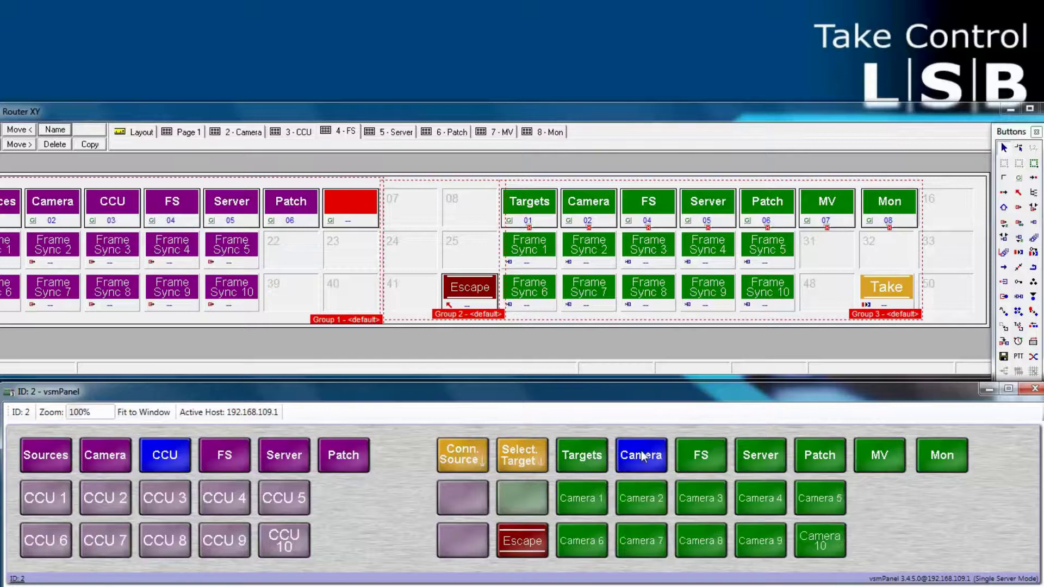
left_click(700, 455)
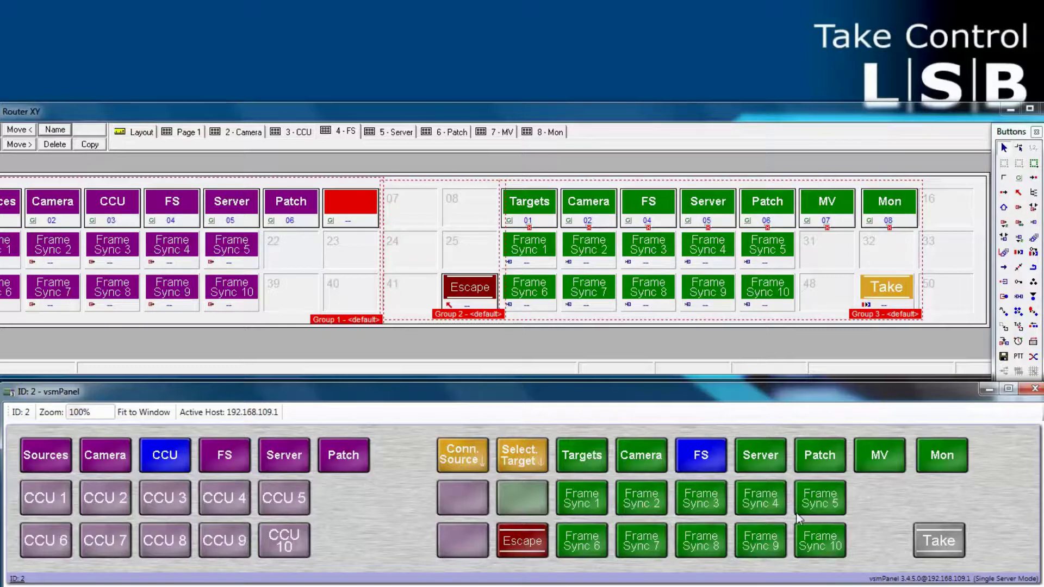
Step: Target Camera 1 on the Camera page and route CCU 2 to it
left_click(647, 456)
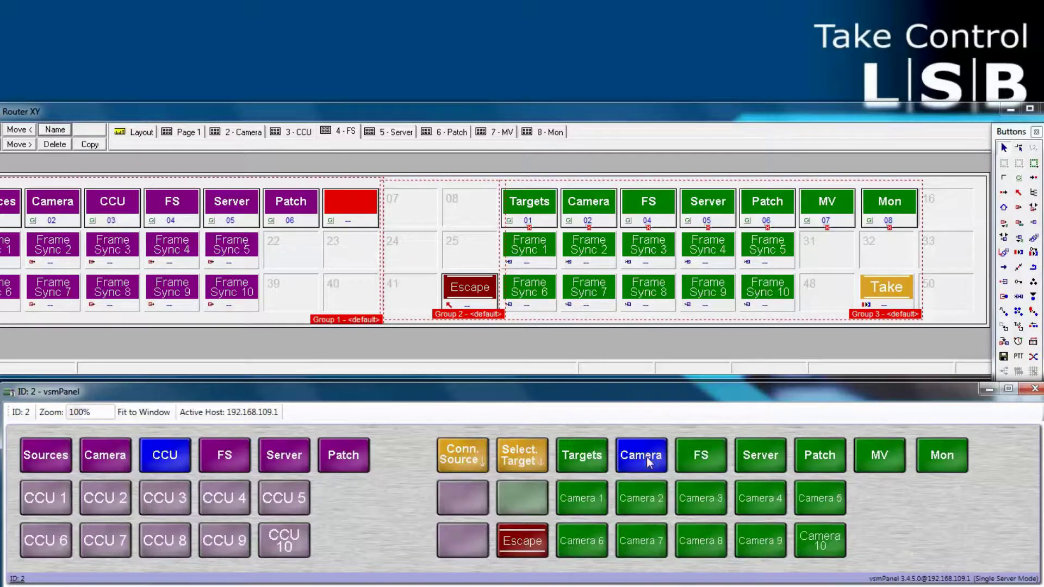
left_click(590, 493)
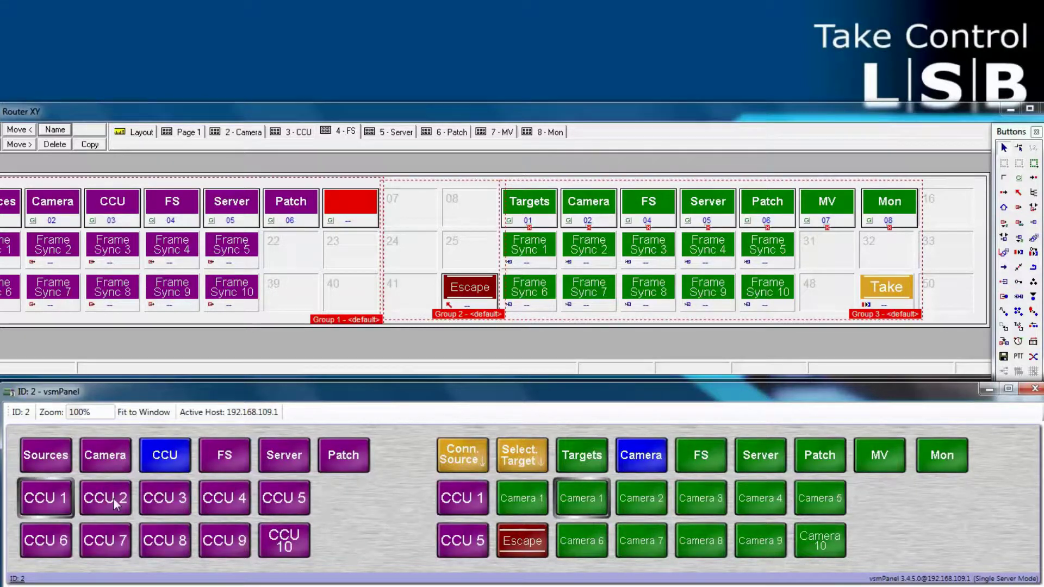
left_click(114, 499)
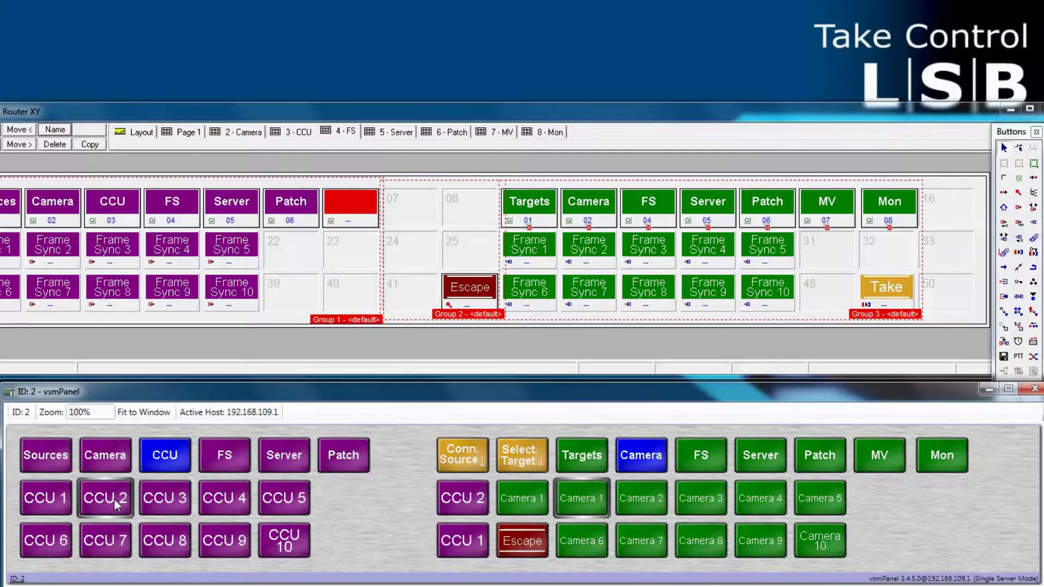
Step: Restore CCU 1 to Camera 1 and make Frame Sync 1 the target
left_click(45, 498)
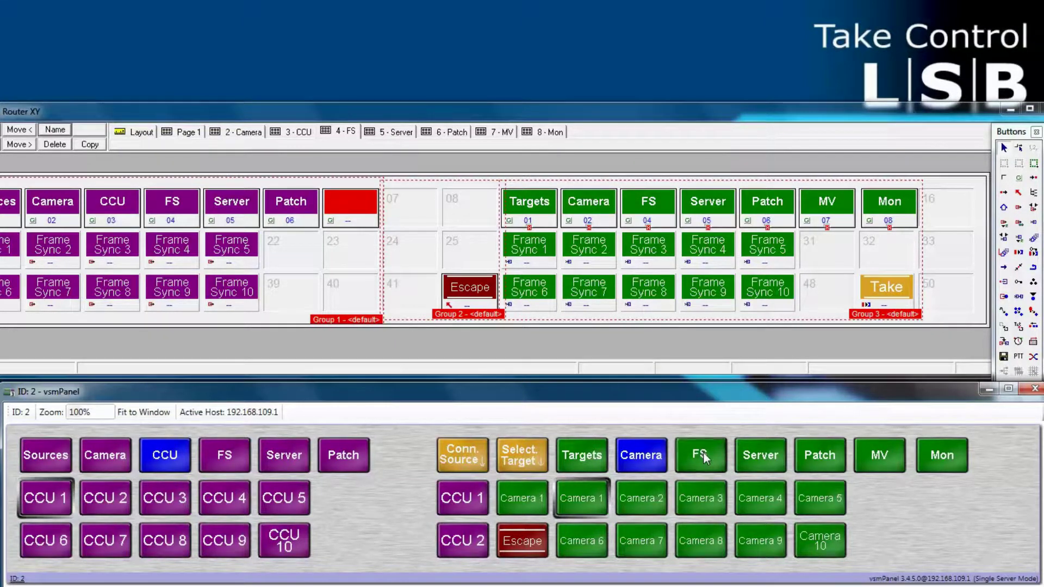
left_click(703, 452)
left_click(583, 503)
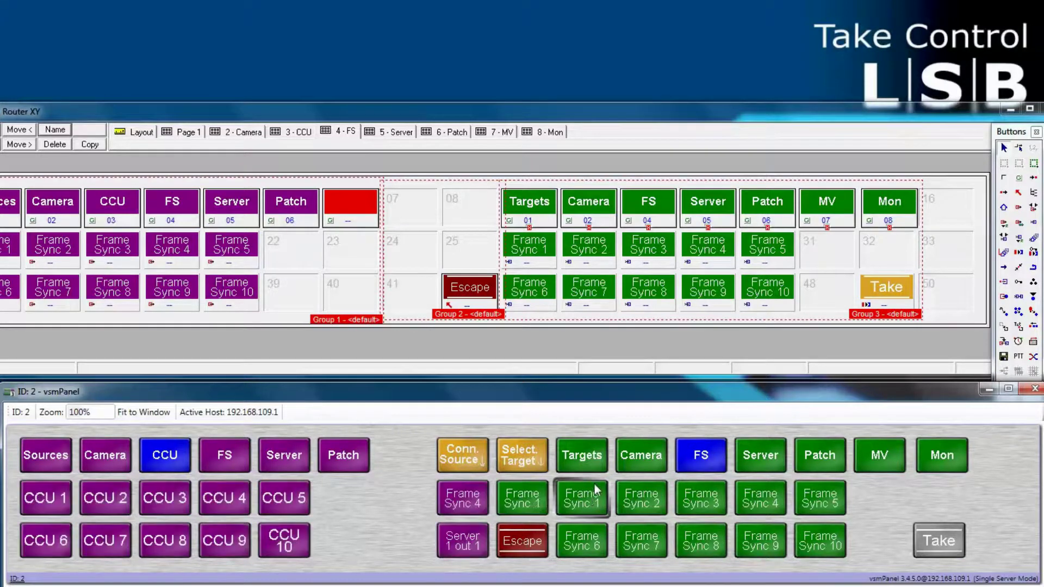
Step: Take Camera 5 into Frame Sync 1, then take Frame Sync 4 into it
left_click(114, 453)
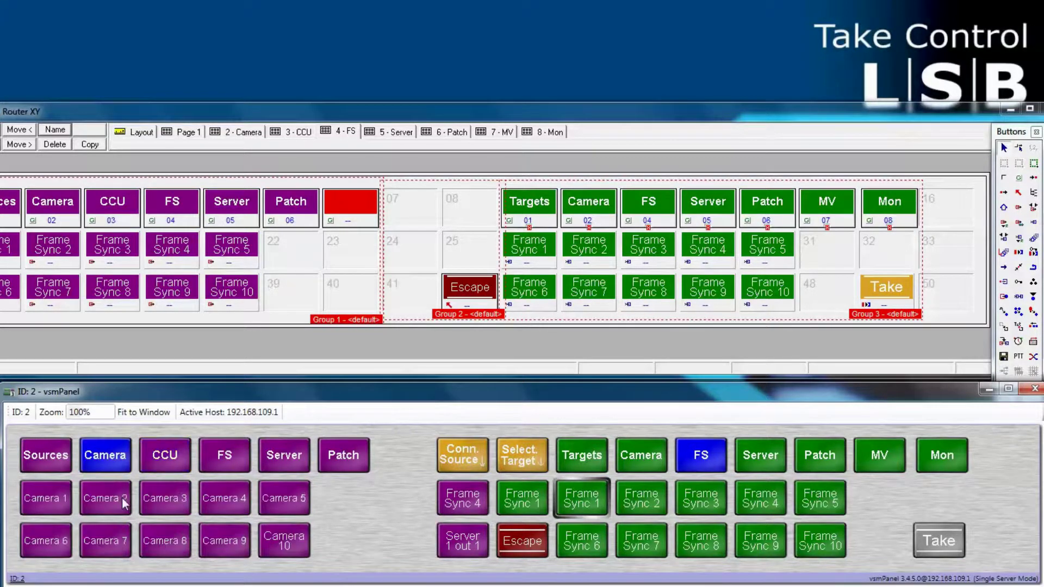
left_click(274, 498)
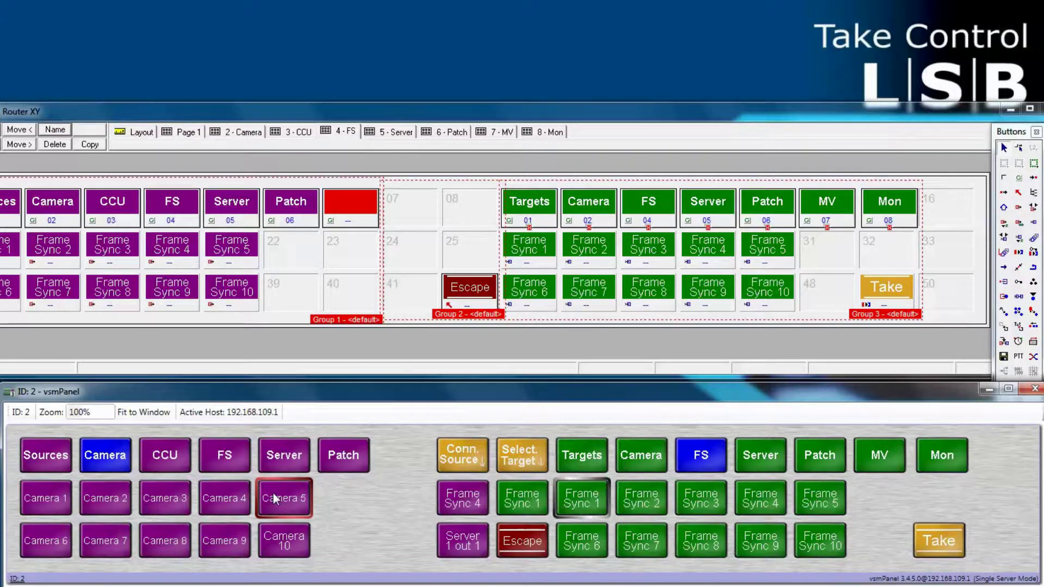
left_click(940, 541)
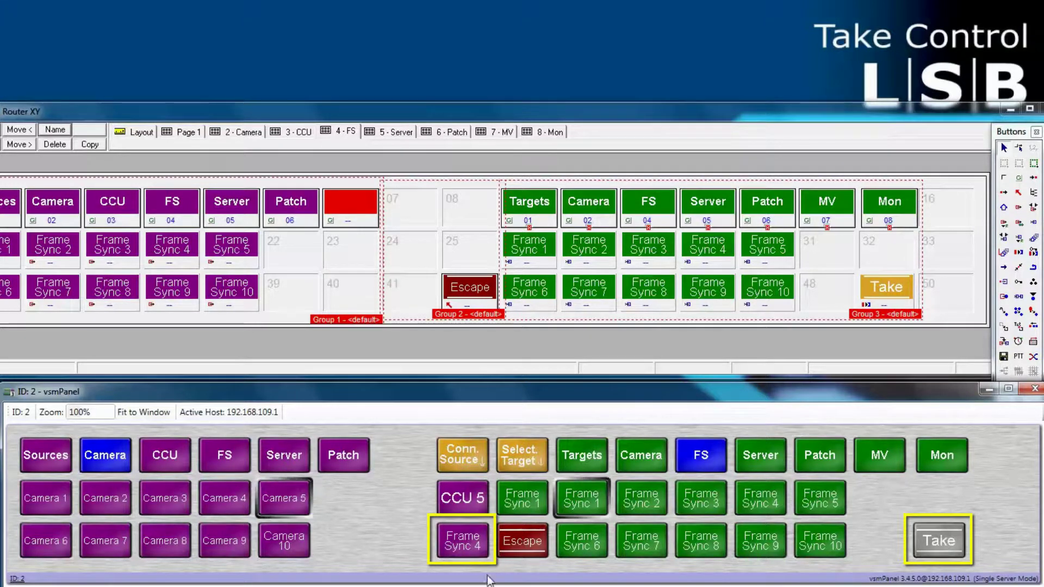
left_click(465, 533)
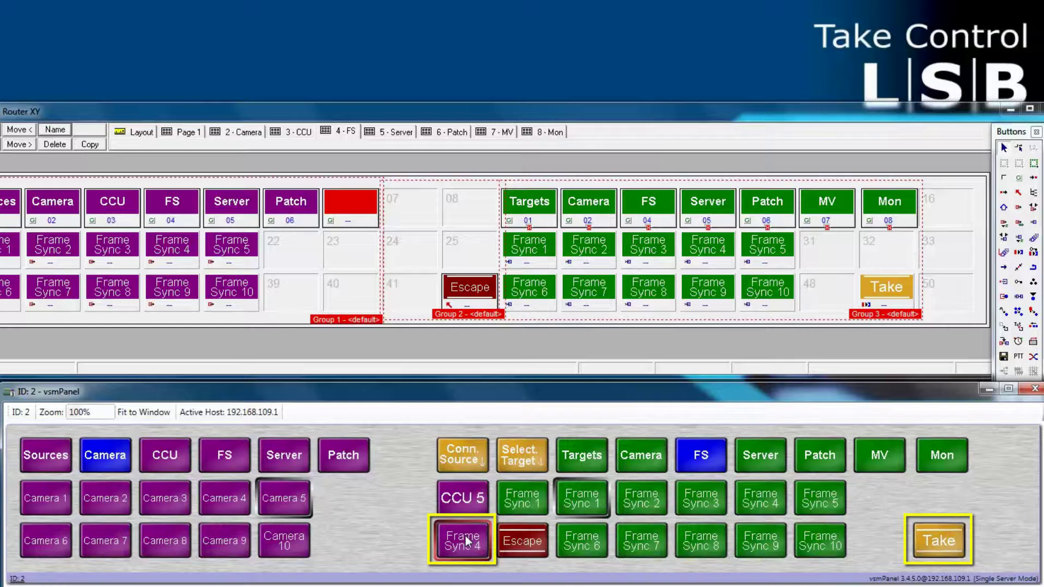
left_click(937, 538)
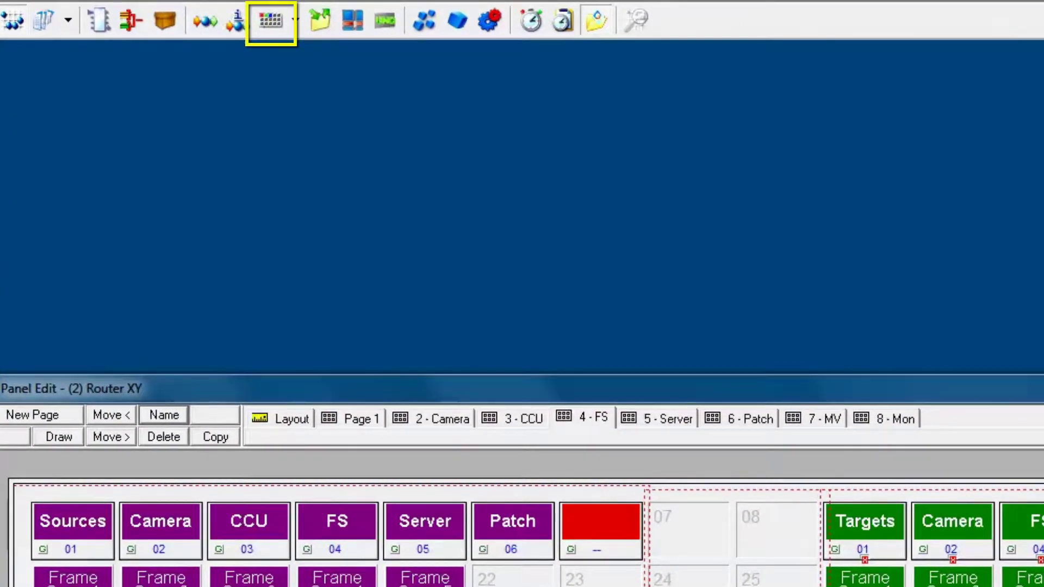
left_click(270, 23)
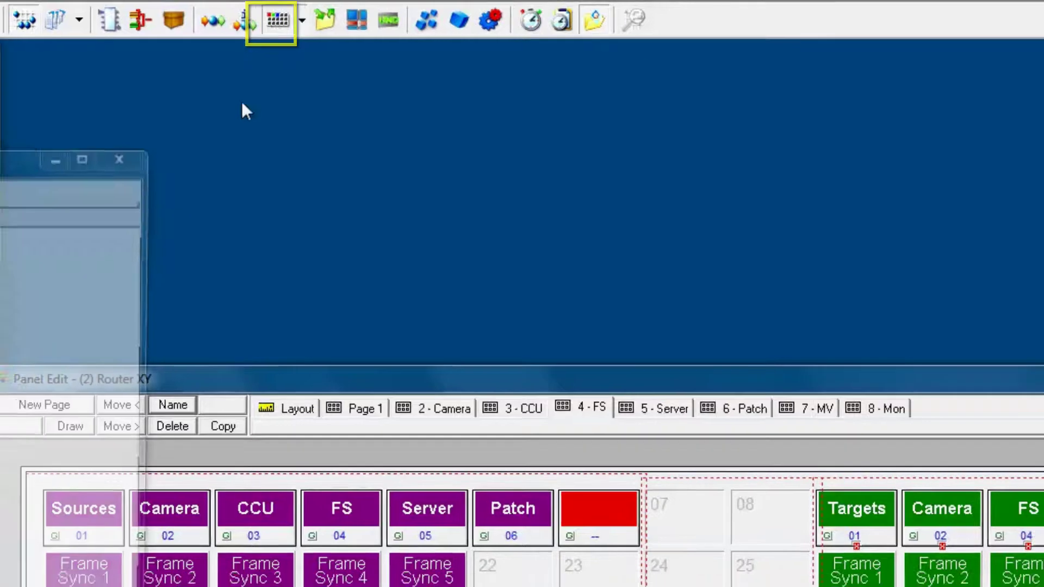
left_click(117, 160)
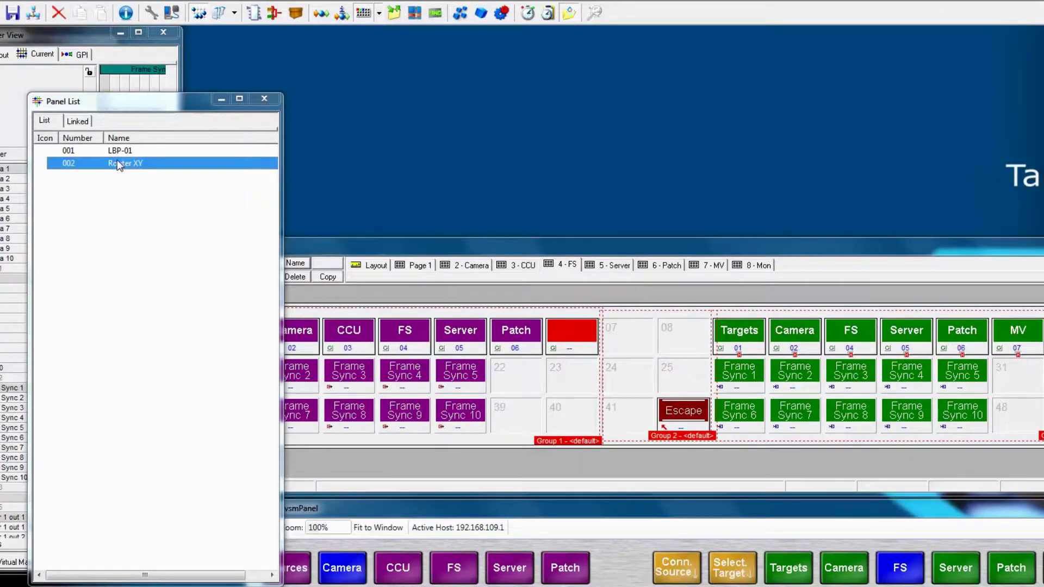
right_click(117, 159)
left_click(142, 275)
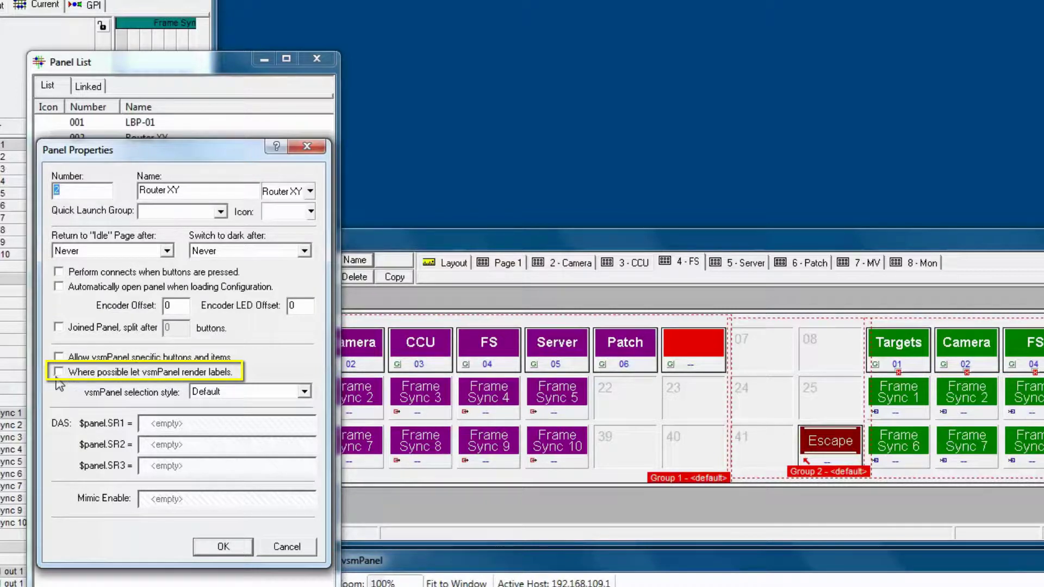
left_click(58, 372)
left_click(222, 546)
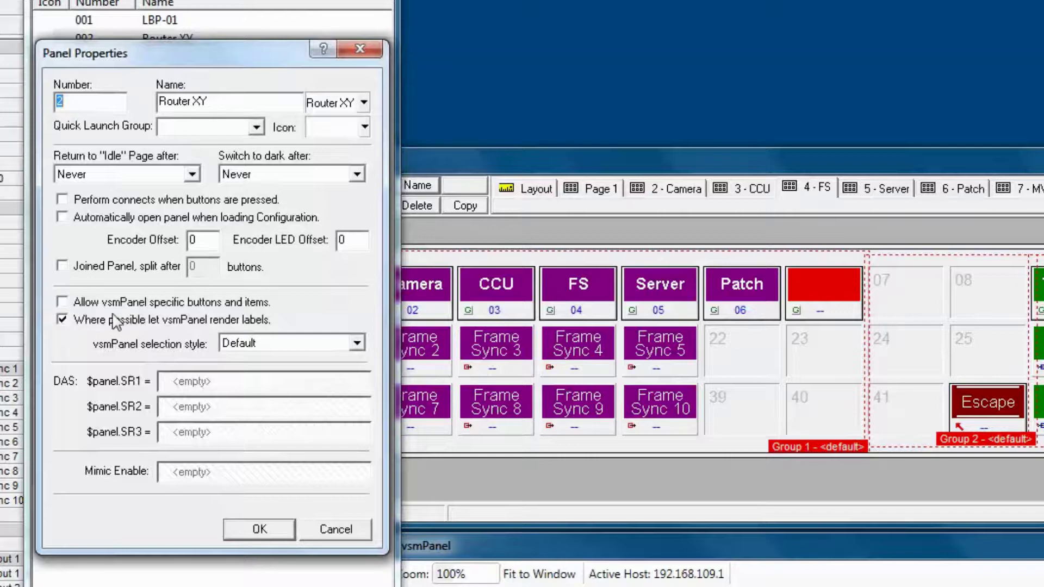
left_click(65, 319)
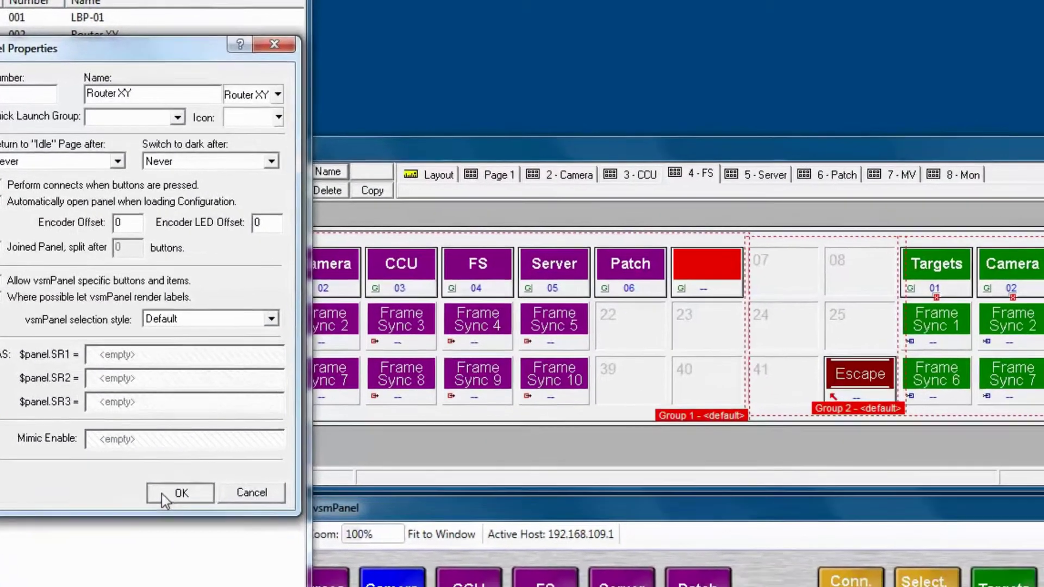
left_click(240, 527)
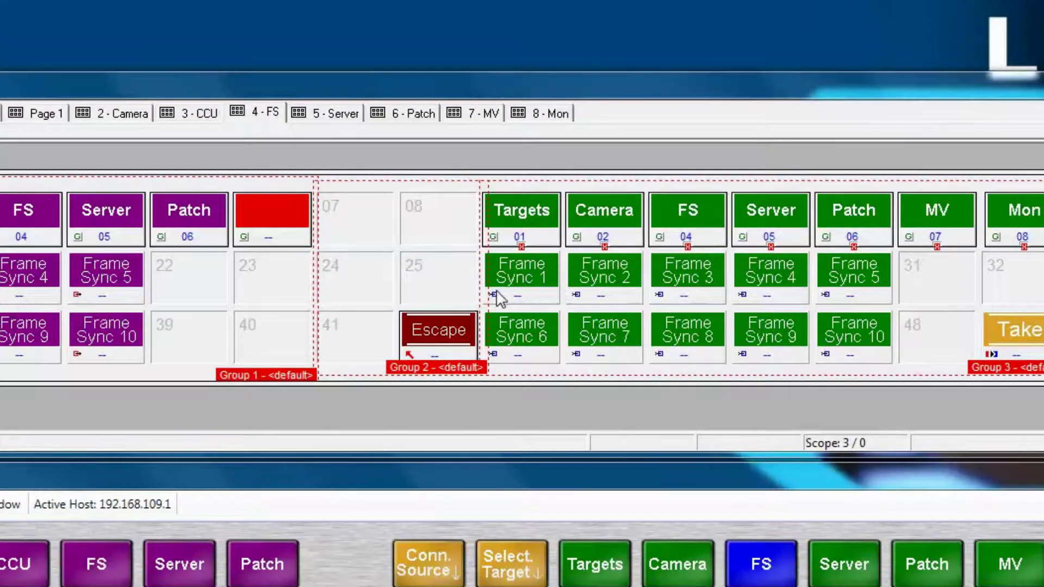
Step: Set both the Frame Sync 1 and Frame Sync 2 target buttons to Display Source
left_click(494, 294)
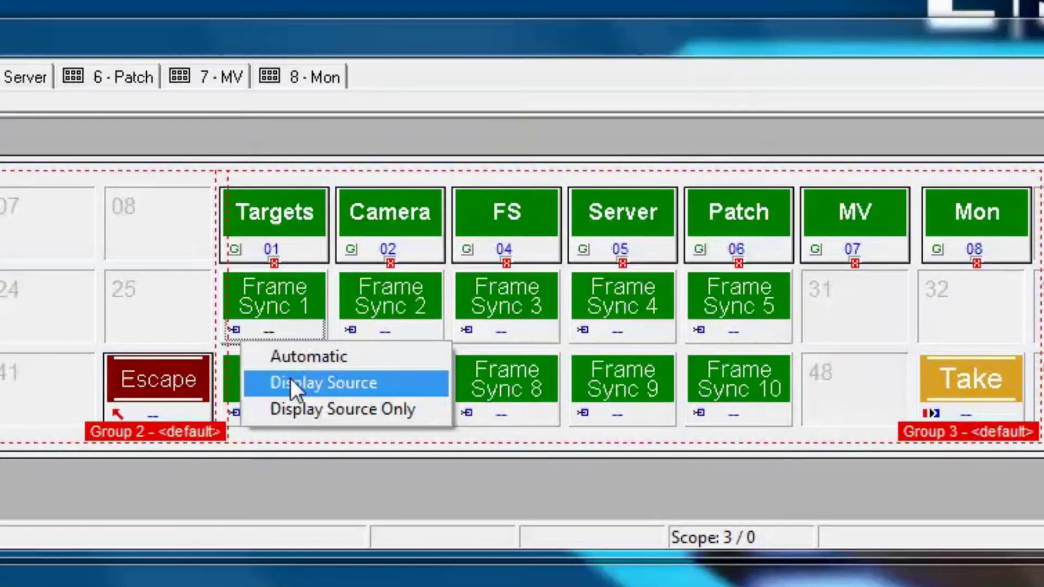
left_click(291, 380)
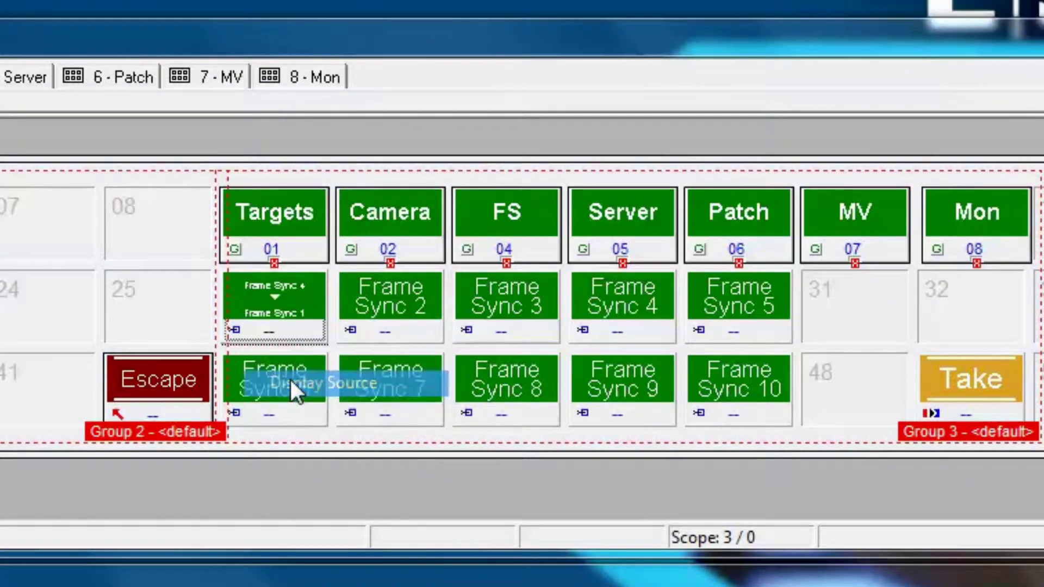
left_click(351, 330)
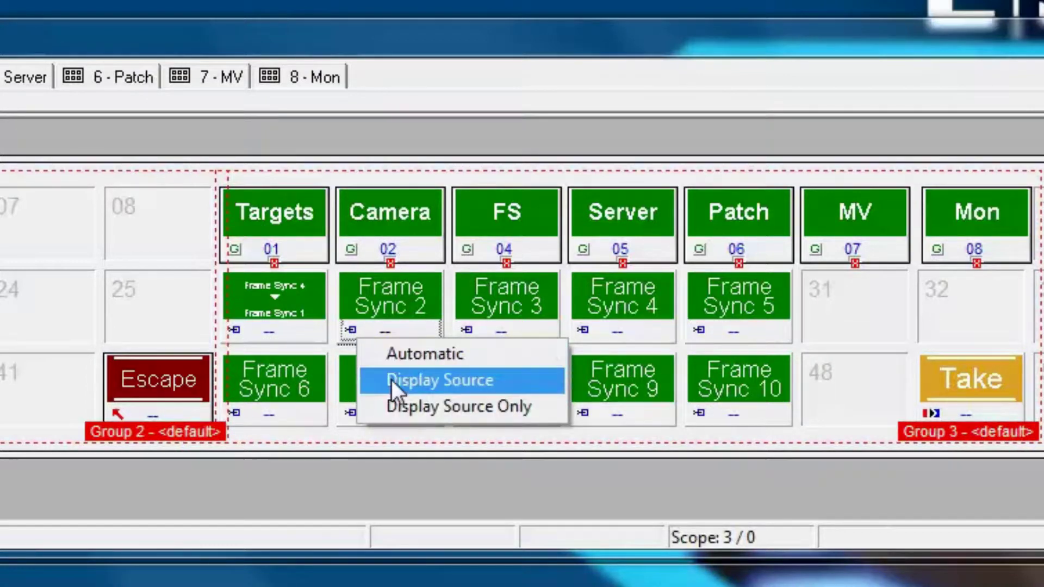
left_click(391, 380)
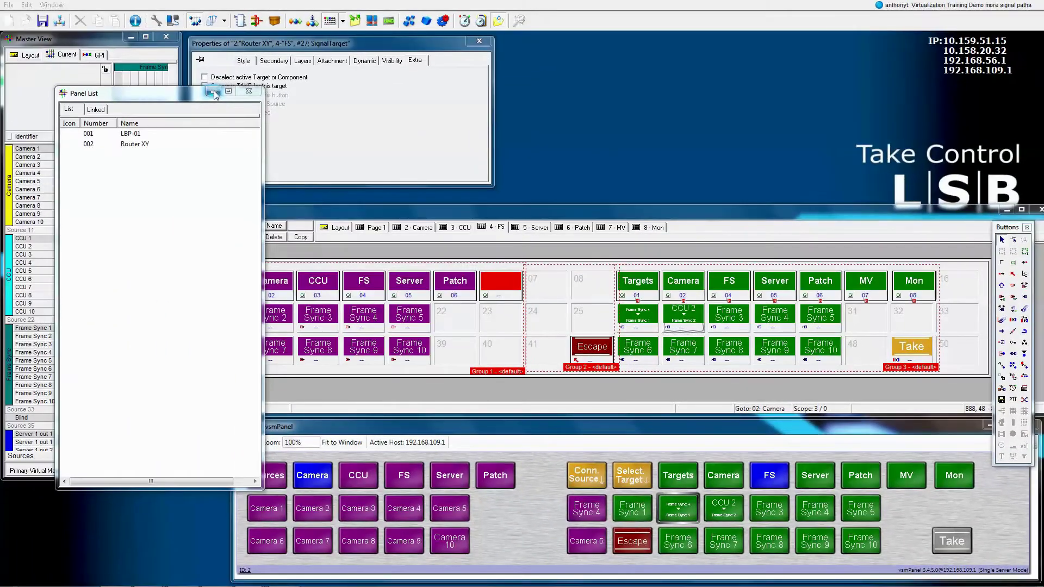
Step: Close the panel list, set Master View's identifier to '01 - Primary', and select Frame Sync 1
left_click(144, 52)
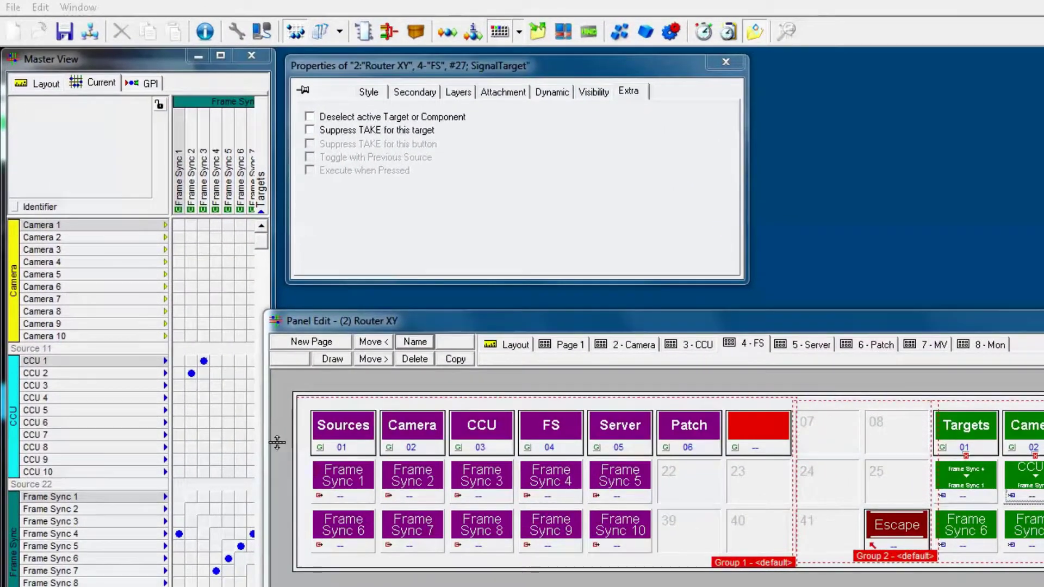
left_click(23, 179)
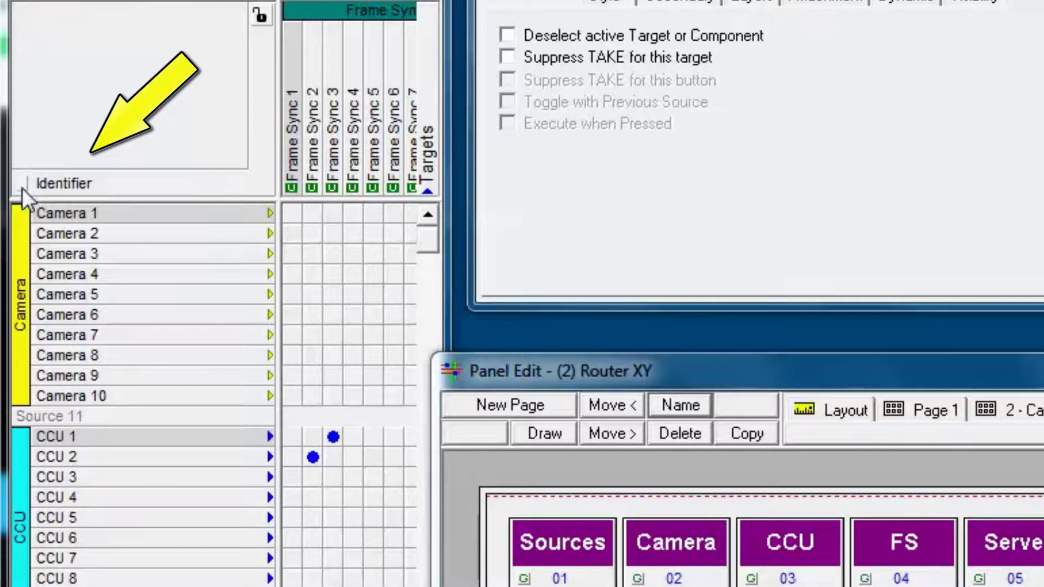
left_click(22, 191)
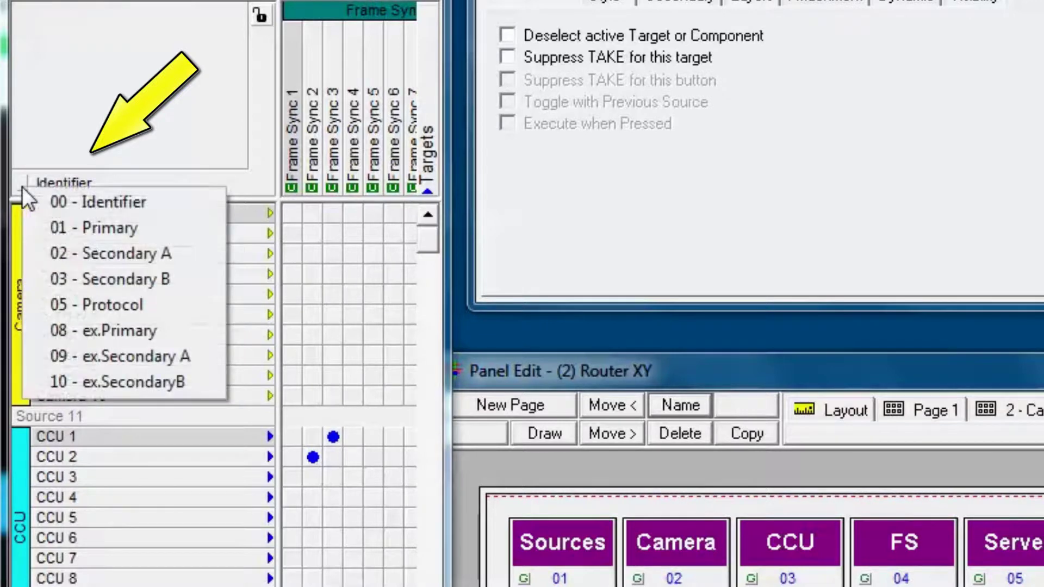
left_click(57, 220)
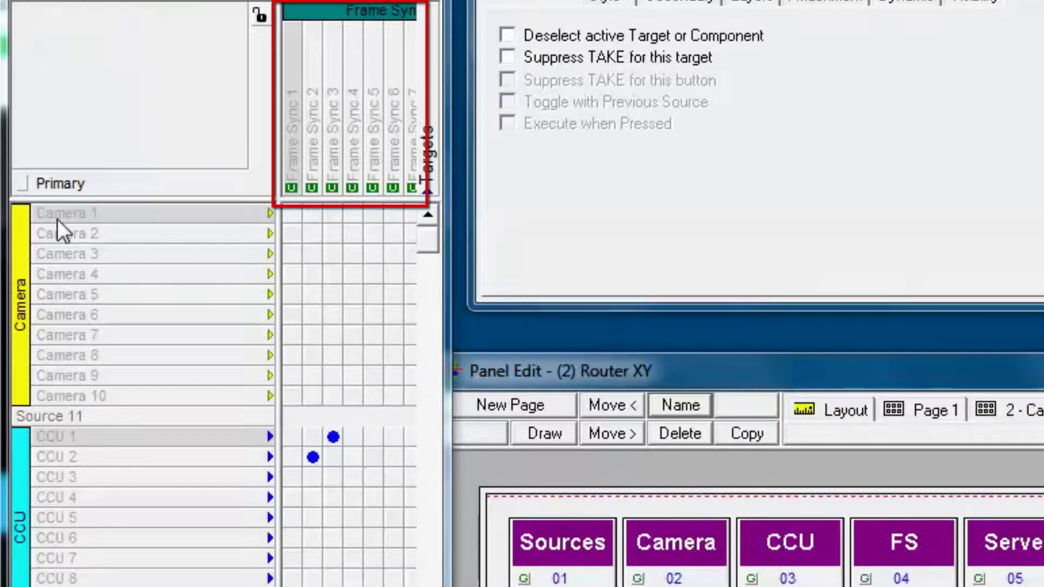
left_click(289, 134)
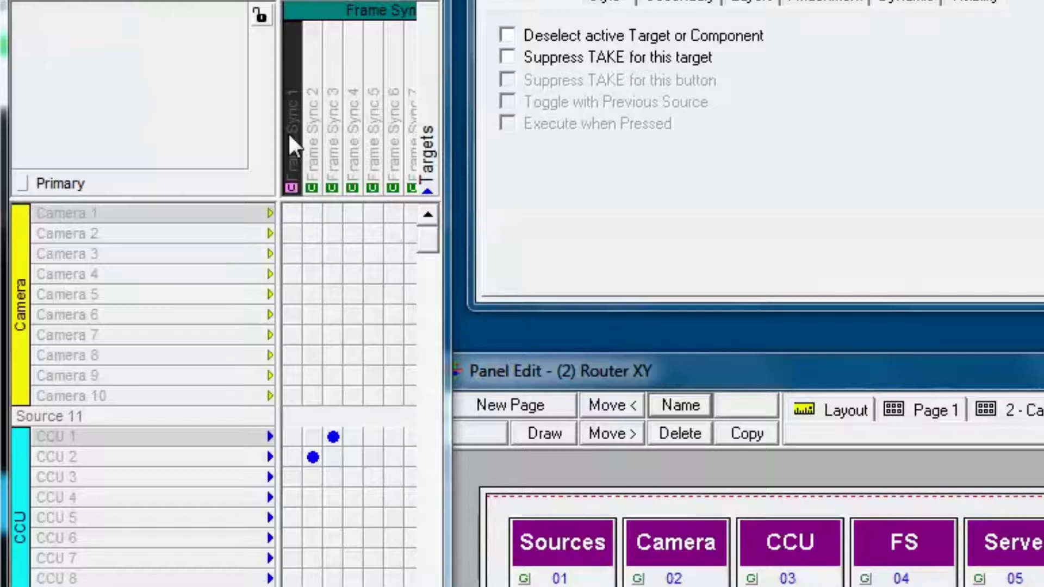
Step: Give Frame Sync 1 the Primary user label FS1 in its properties
double_click(289, 134)
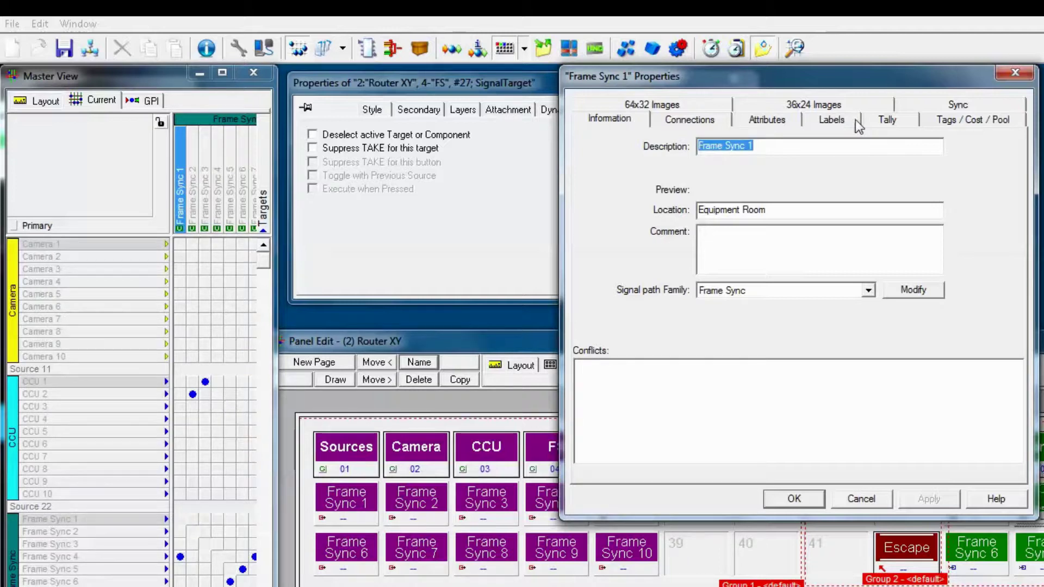
left_click(853, 120)
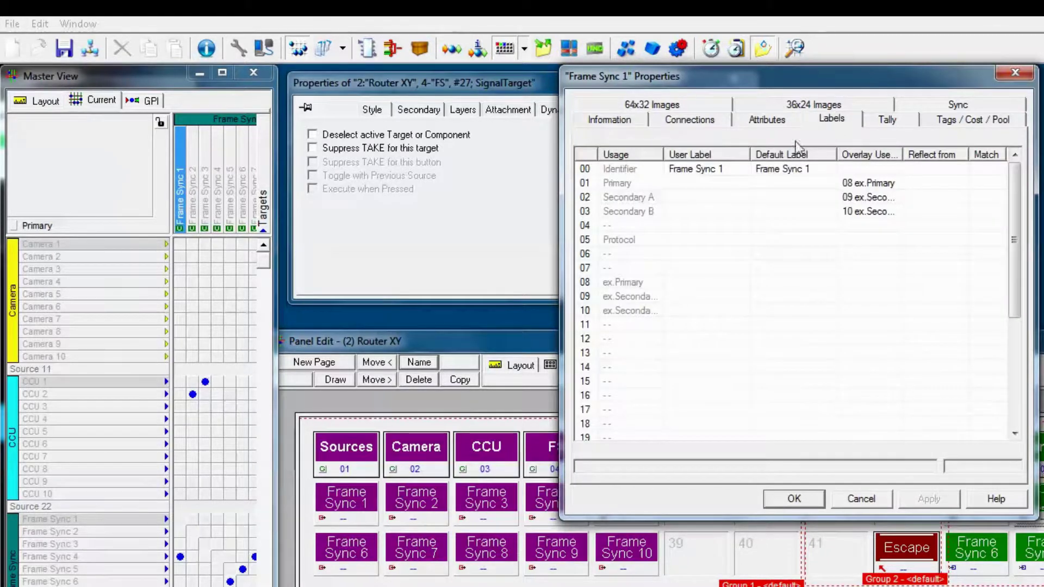
left_click(718, 184)
left_click(717, 184)
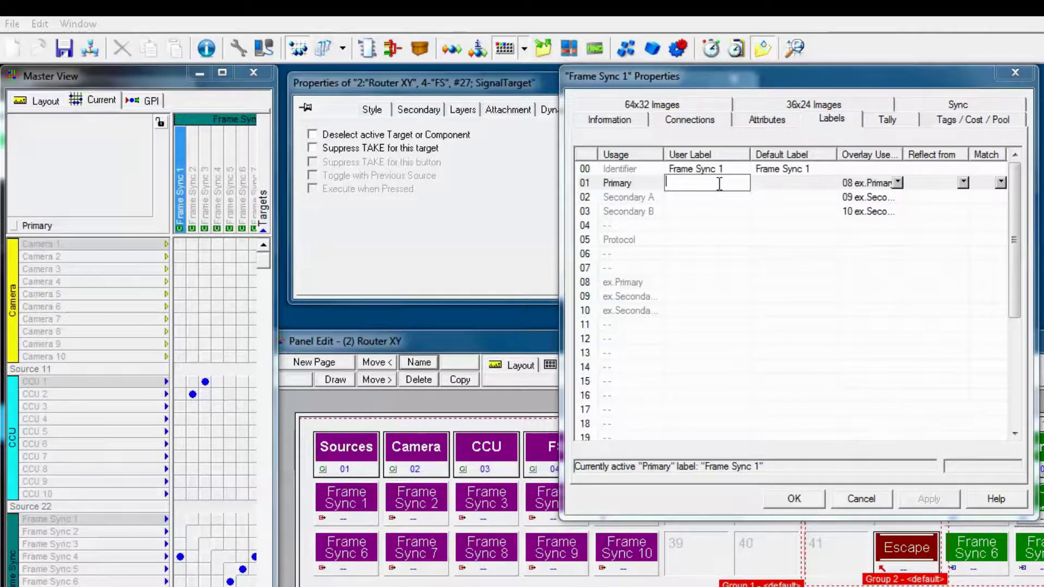
type("FS1")
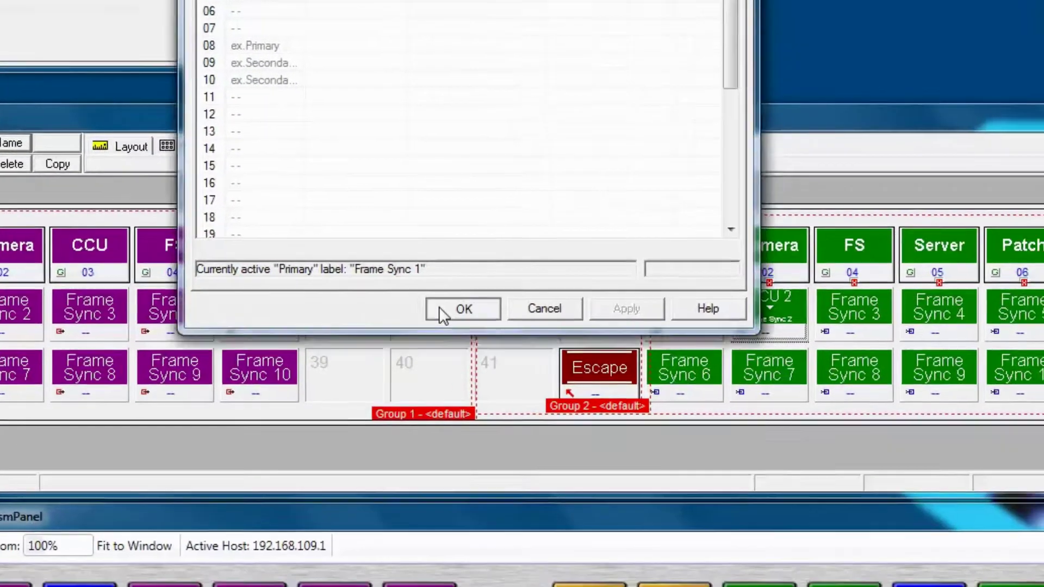
left_click(774, 499)
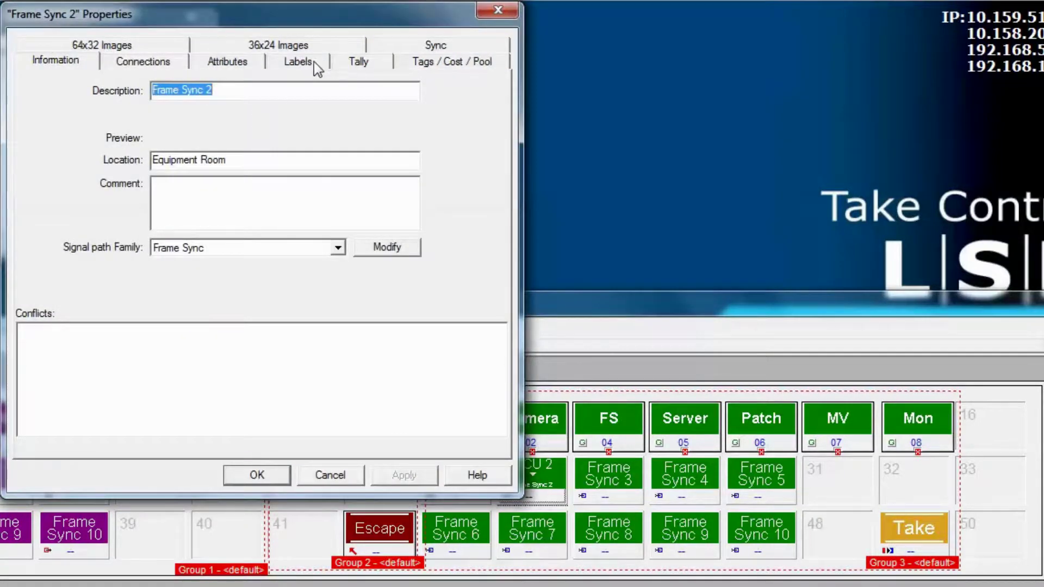
Step: Enter FS2 as Frame Sync 2's Primary user label
left_click(298, 62)
left_click(173, 130)
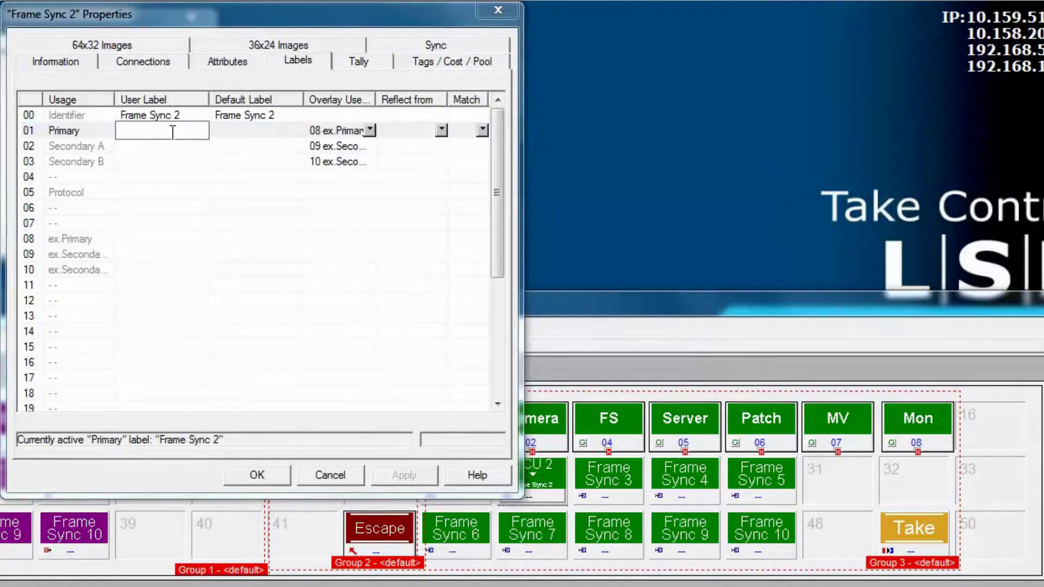
type("FS2")
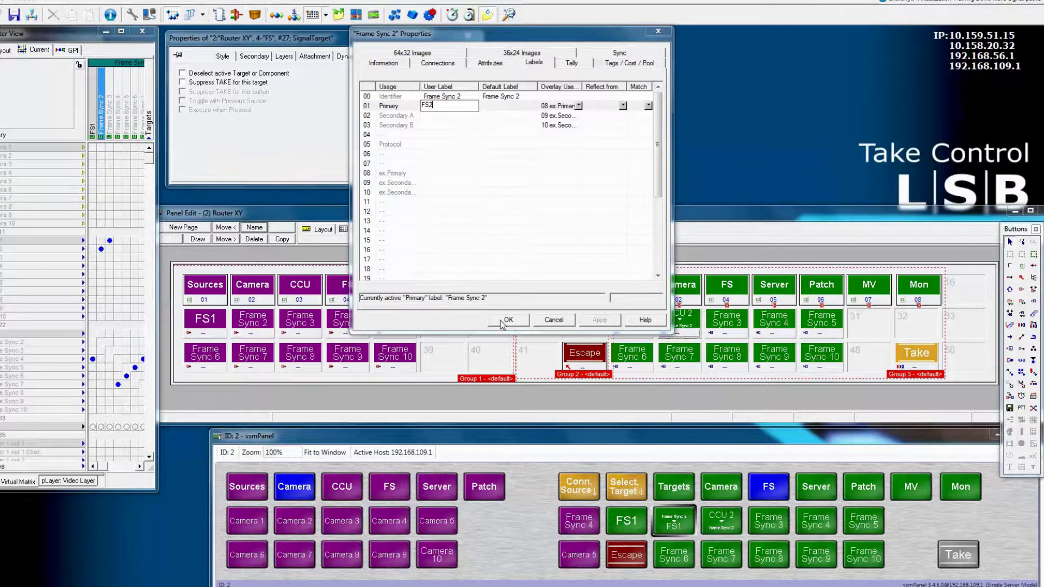
Step: Apply the FS2 label to Frame Sync 2 and open the Signal Paths list sorted by VM
left_click(504, 322)
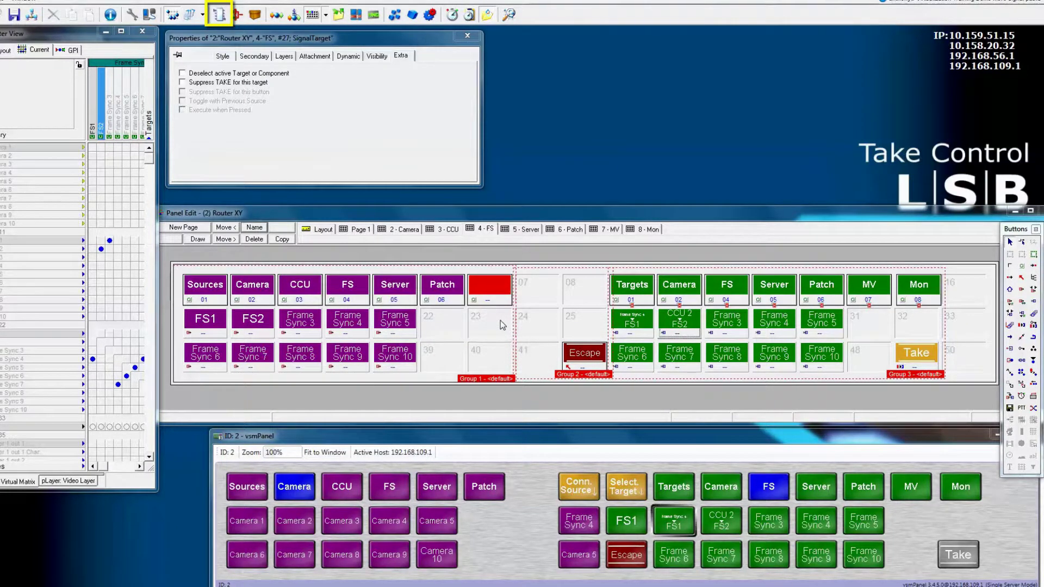
left_click(223, 15)
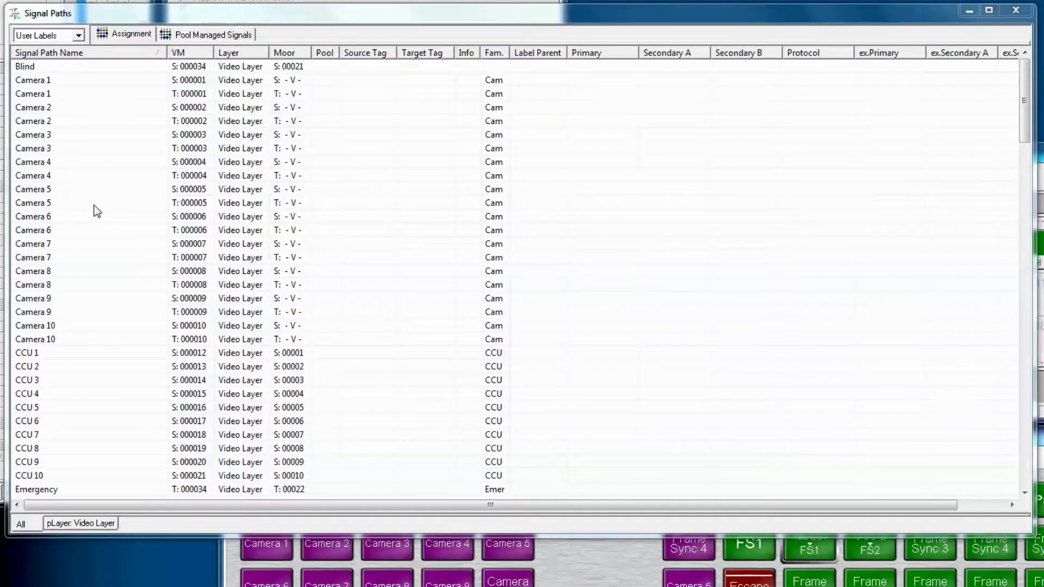
key("f")
key("r")
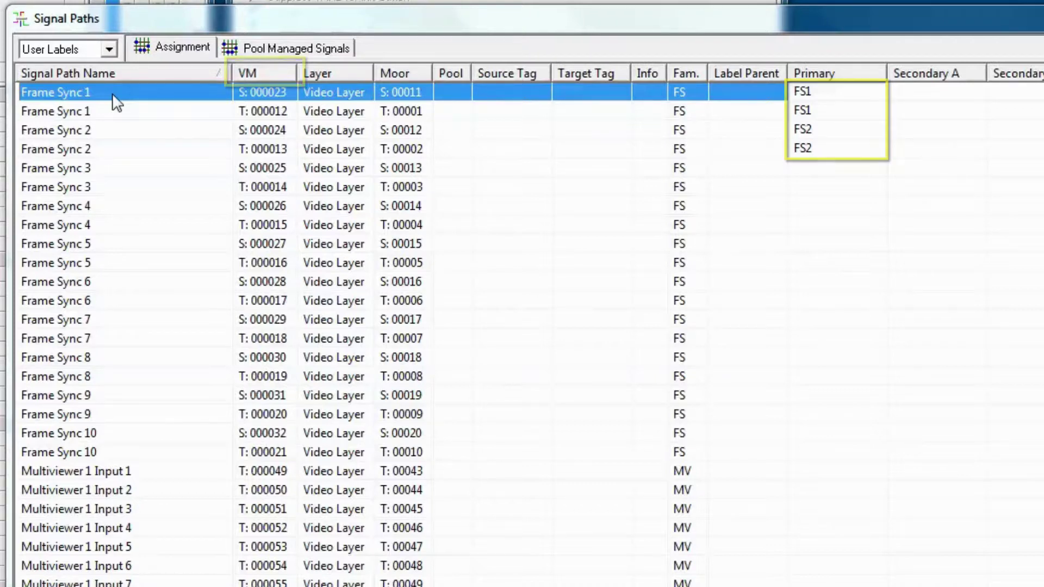
left_click(266, 74)
Step: Select the Frame Sync 1 through Frame Sync 10 target paths in the list
scroll(227, 176, "down", 11)
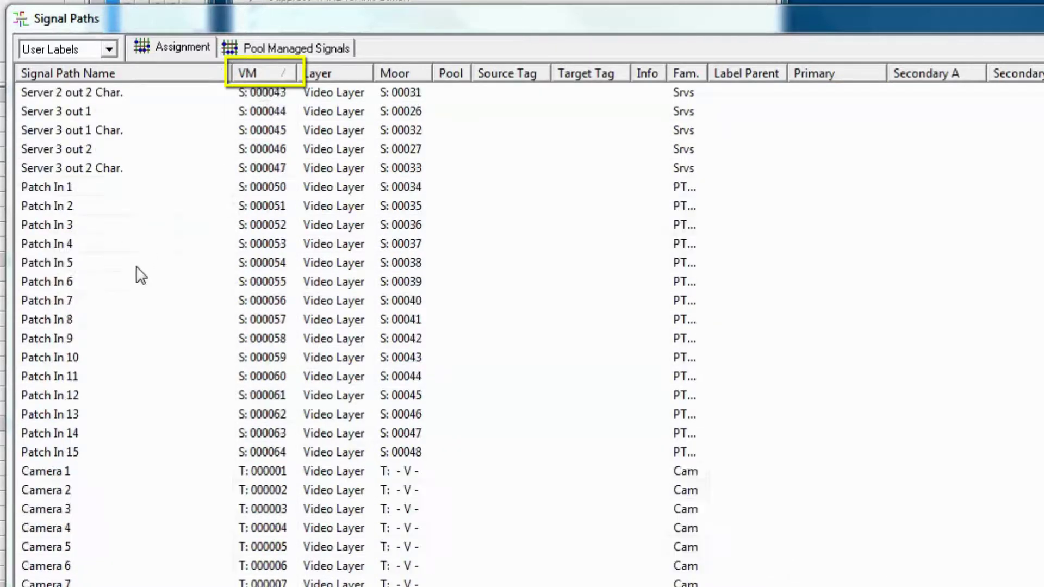
left_click(110, 148)
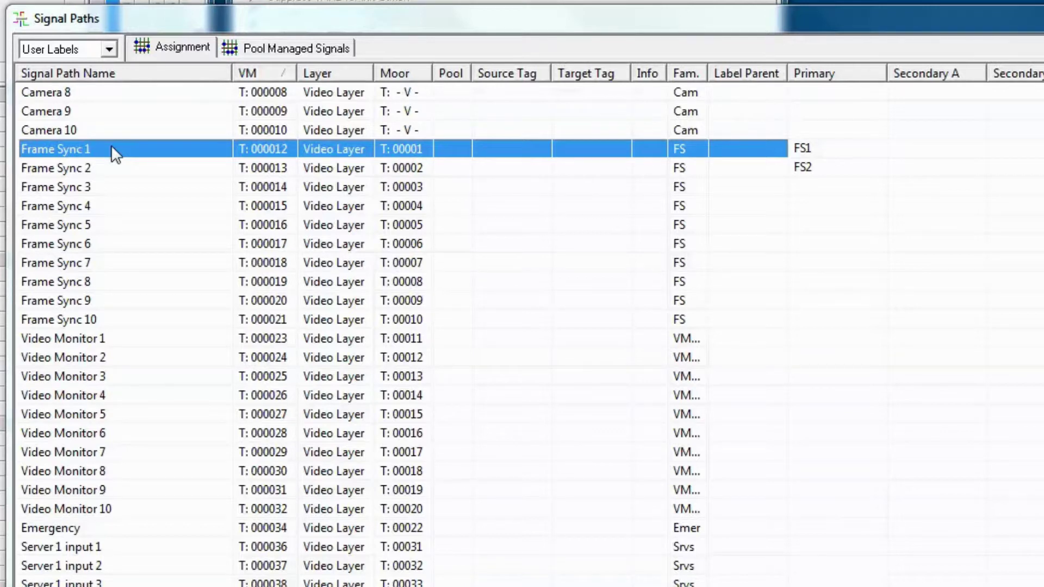
key("shift")
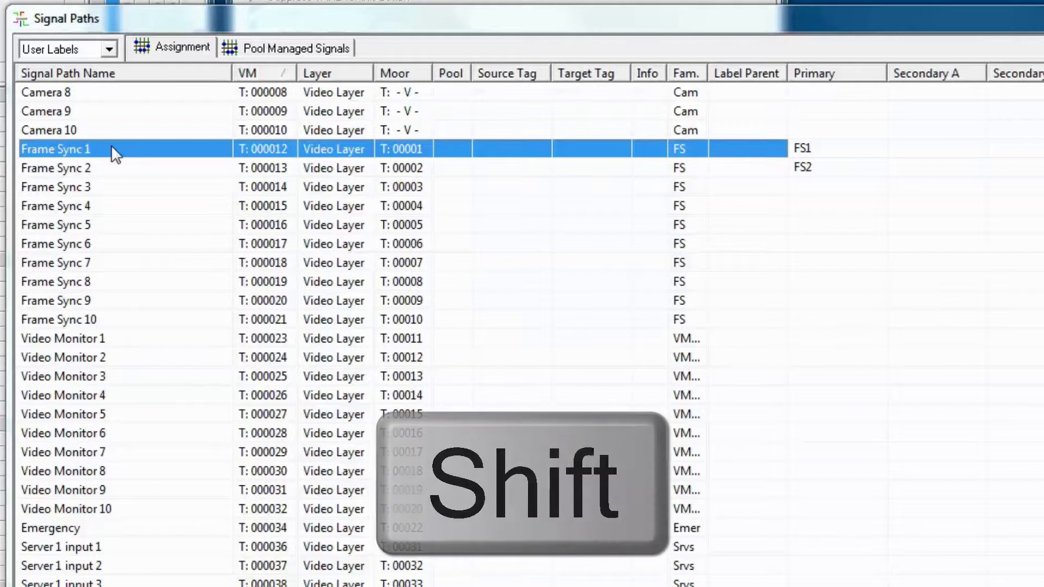
left_click(84, 321, "shift")
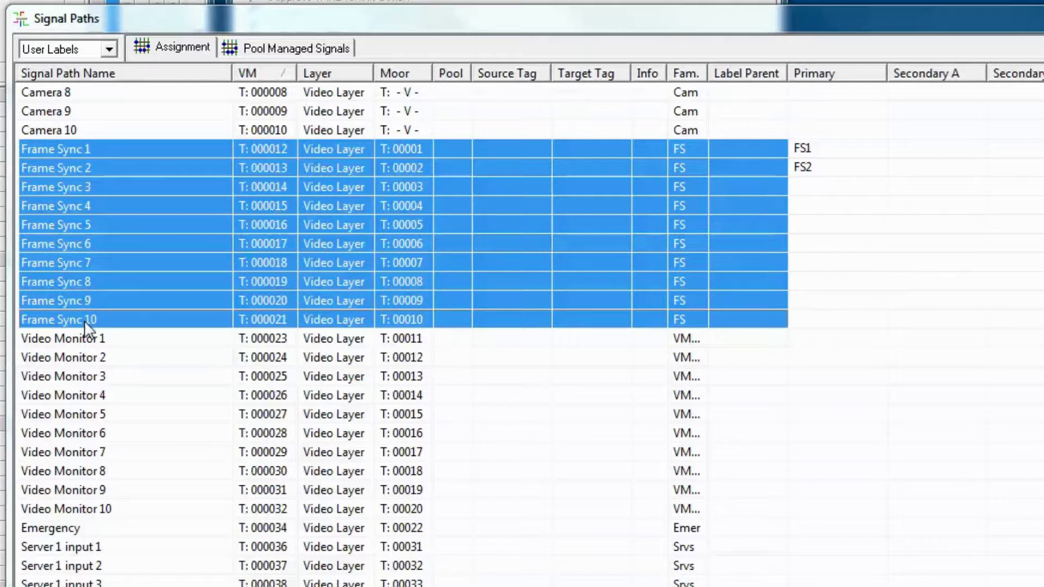
Step: Set the Primary labels of Frame Sync 1–5 to FS1, FS2, FS3, FS4 and FS5
left_click(821, 152)
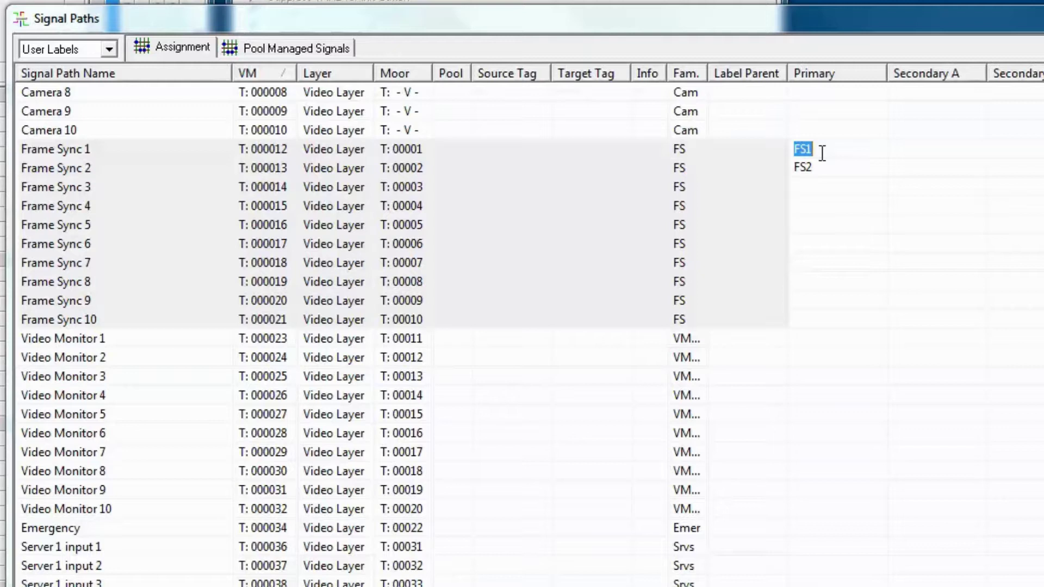
type("FS1")
left_click(820, 159)
type("FS2")
key("Return")
type("FS3")
key("Return")
type("FS4")
key("Return")
key("ctrl+c")
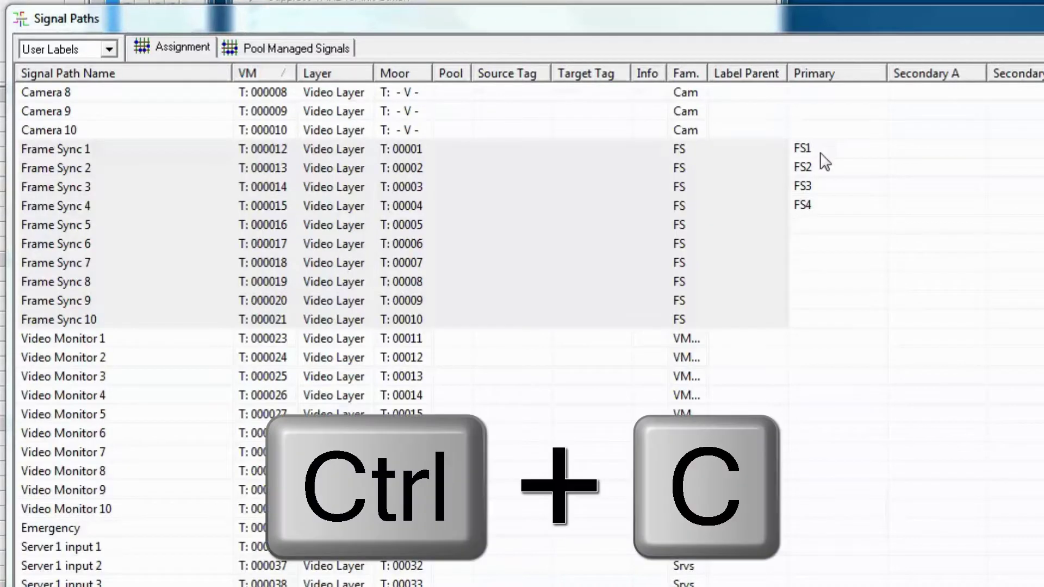
type("FS5")
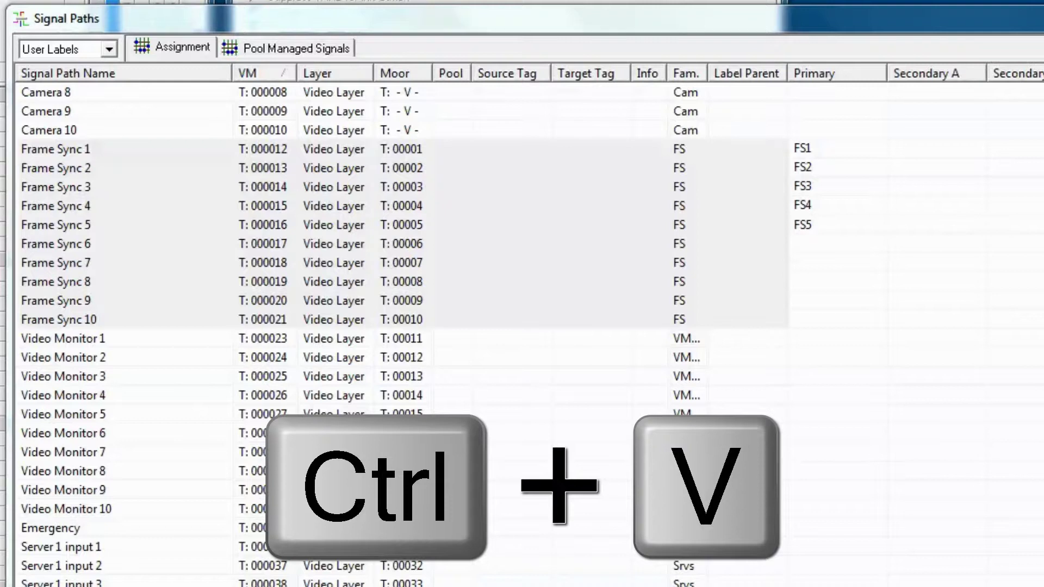
key("Return")
Step: Set Frame Sync 6–10 Primary labels to FS6–FS10, then close the Signal Paths list
key("ctrl+v")
type("6")
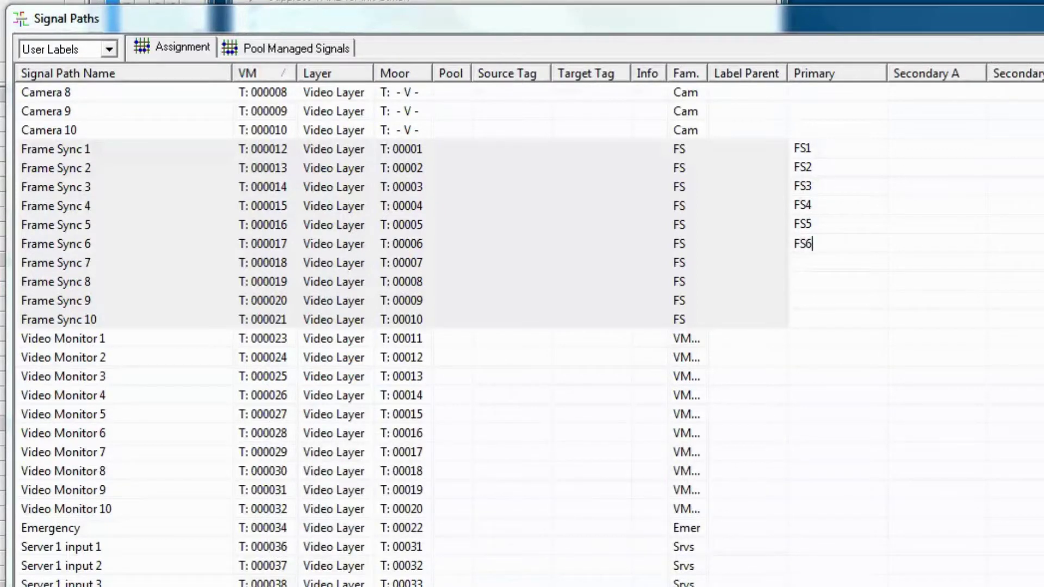
key("Return")
key("ctrl+v")
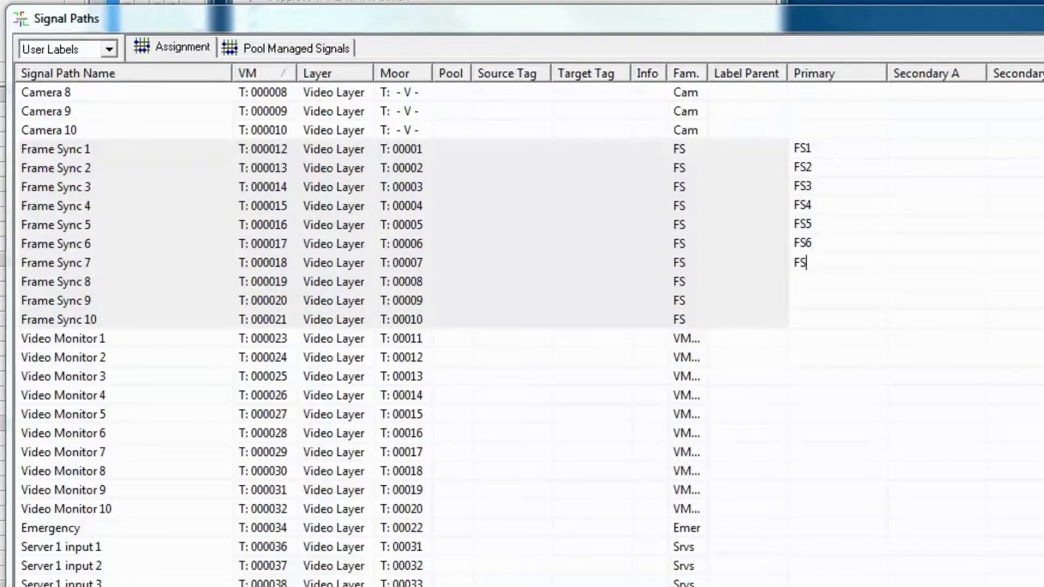
type("7")
key("Return")
key("ctrl+v")
type("8")
key("Return")
type("FS9")
key("Return")
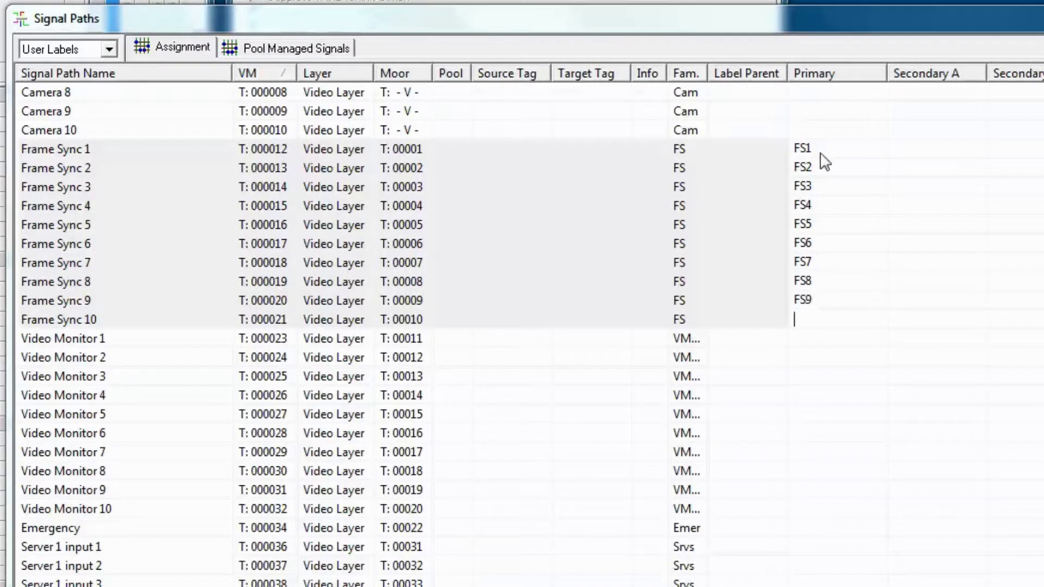
key("ctrl+v")
type("10")
key("Return")
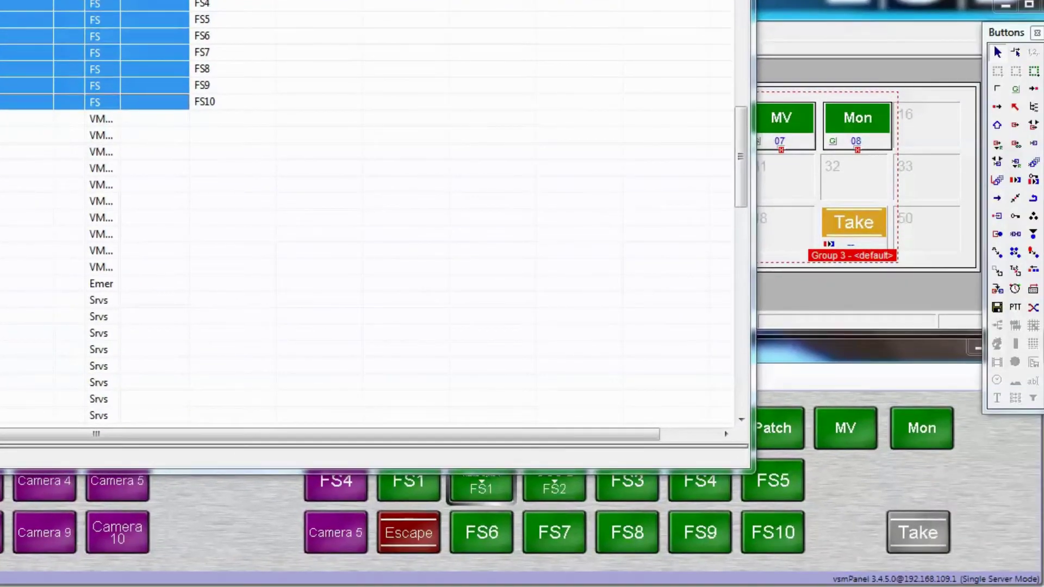
key("Return")
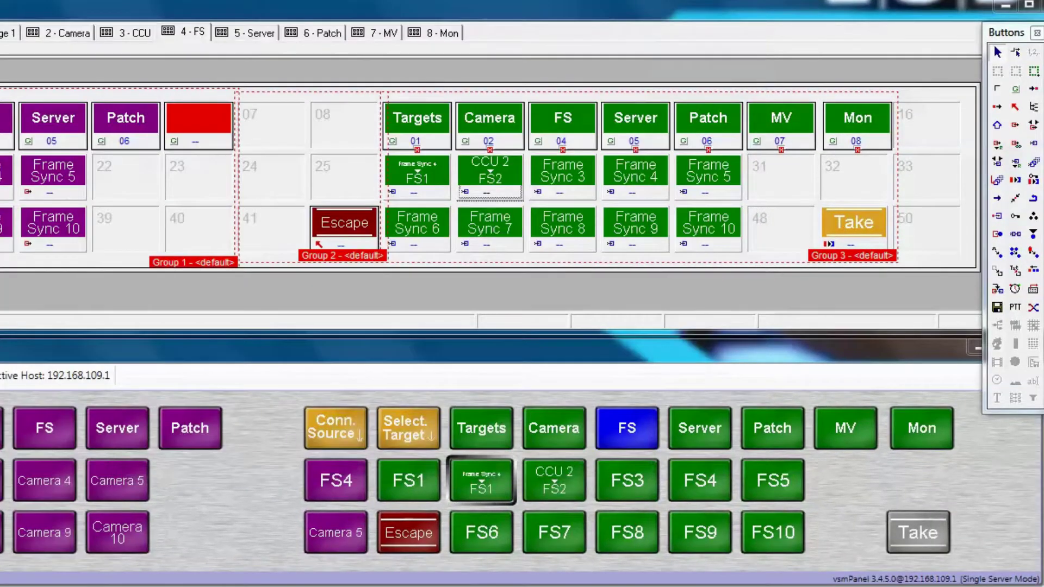
Step: Set the FS3, FS4 and FS5 target buttons to Display Source
left_click(540, 192)
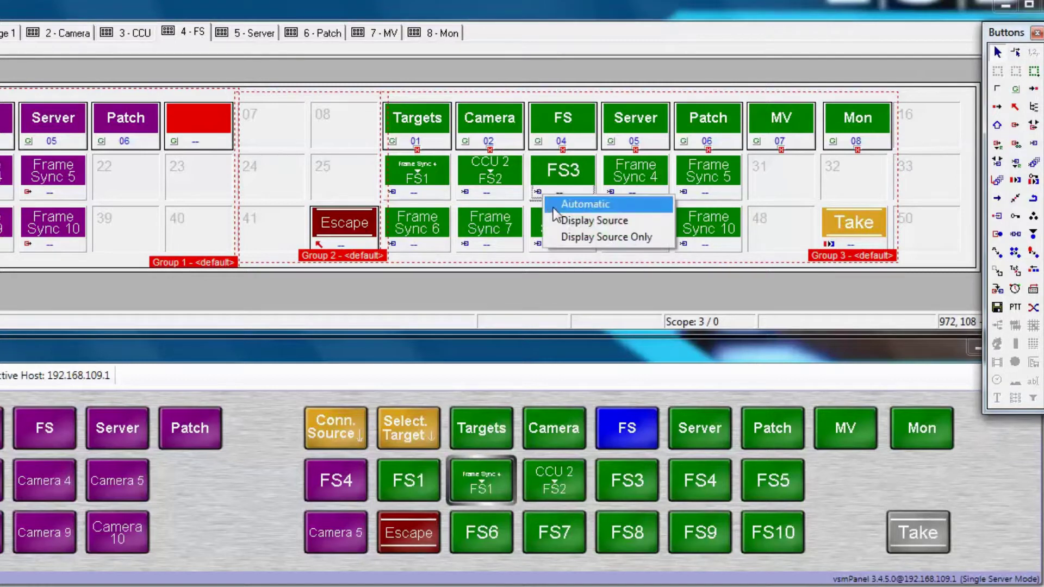
left_click(562, 221)
left_click(610, 192)
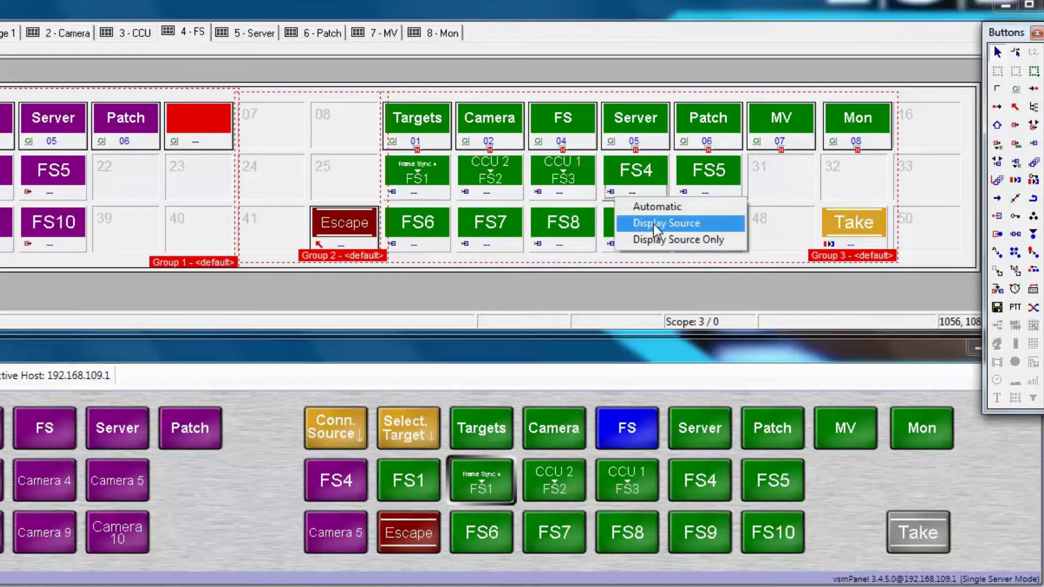
left_click(655, 223)
left_click(684, 193)
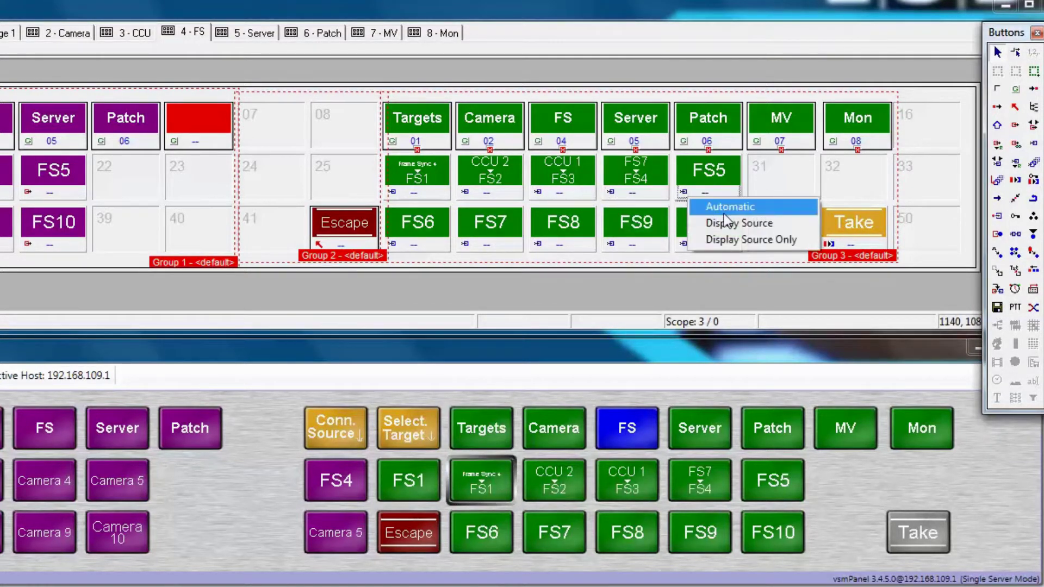
left_click(726, 219)
Step: Set the FS6, FS7, FS8, FS9 and FS10 target buttons to Display Source
left_click(392, 243)
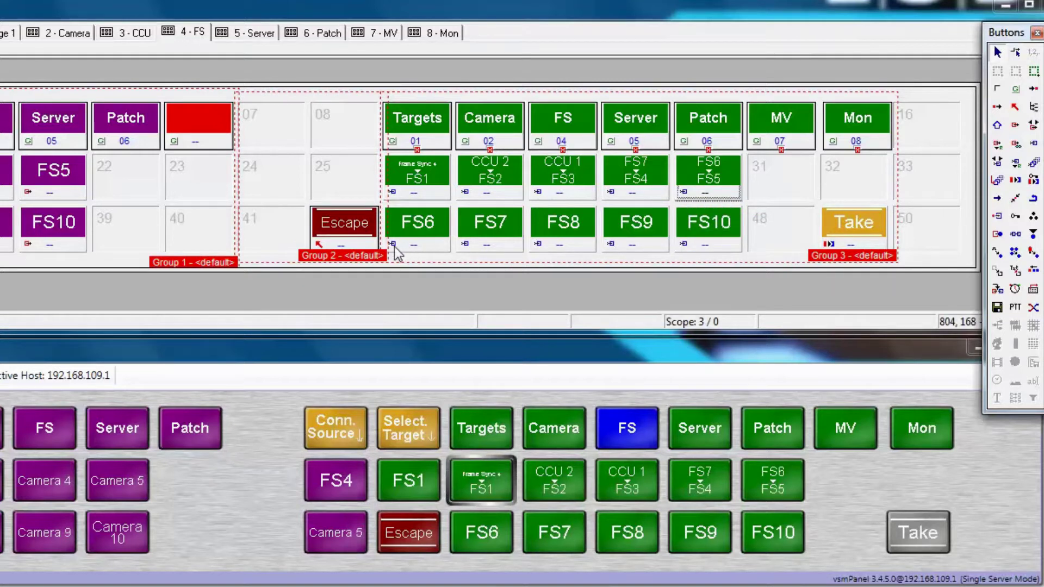
left_click(428, 279)
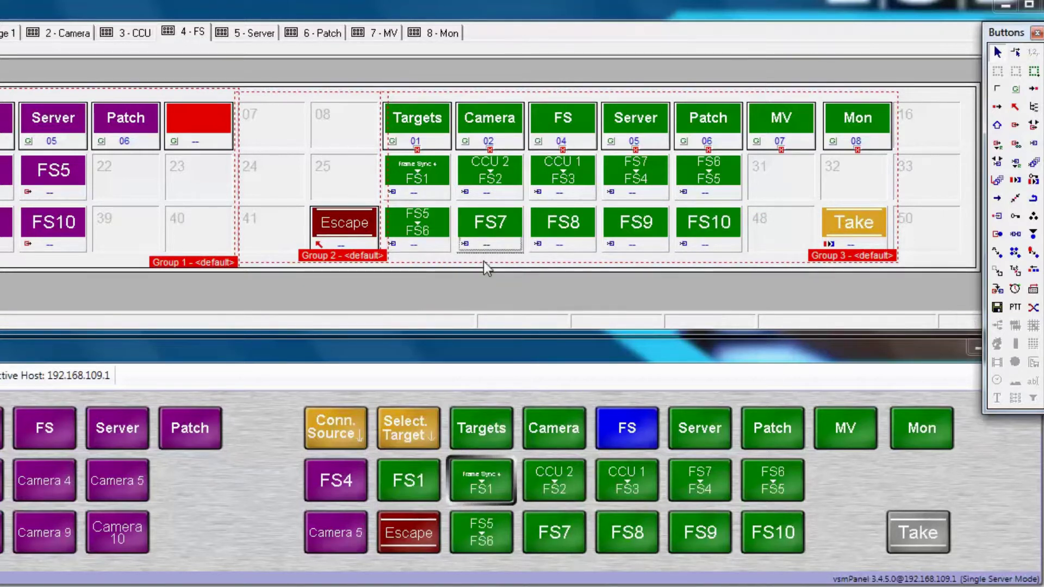
left_click(467, 244)
left_click(485, 274)
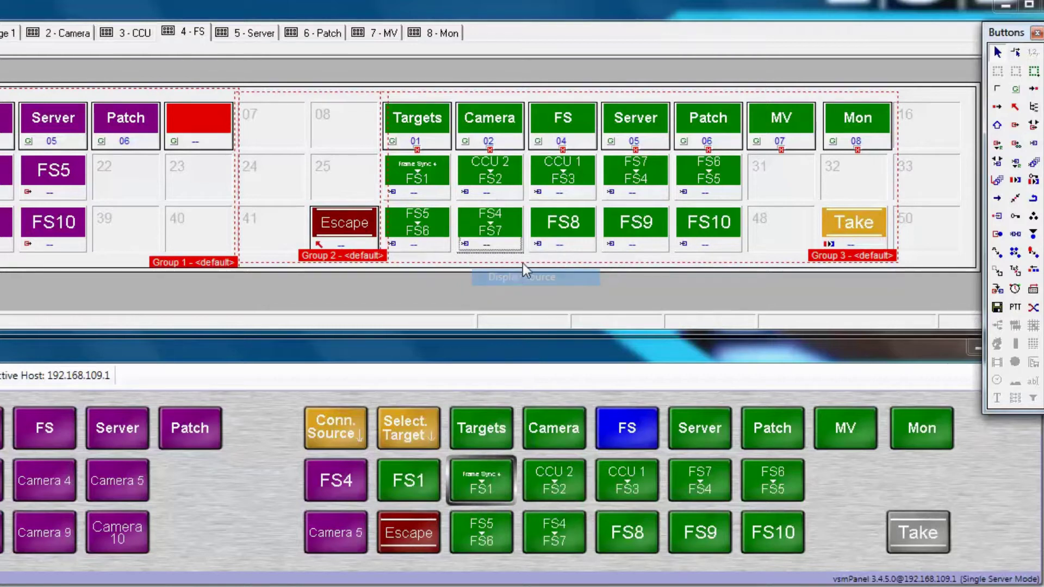
left_click(537, 243)
left_click(562, 274)
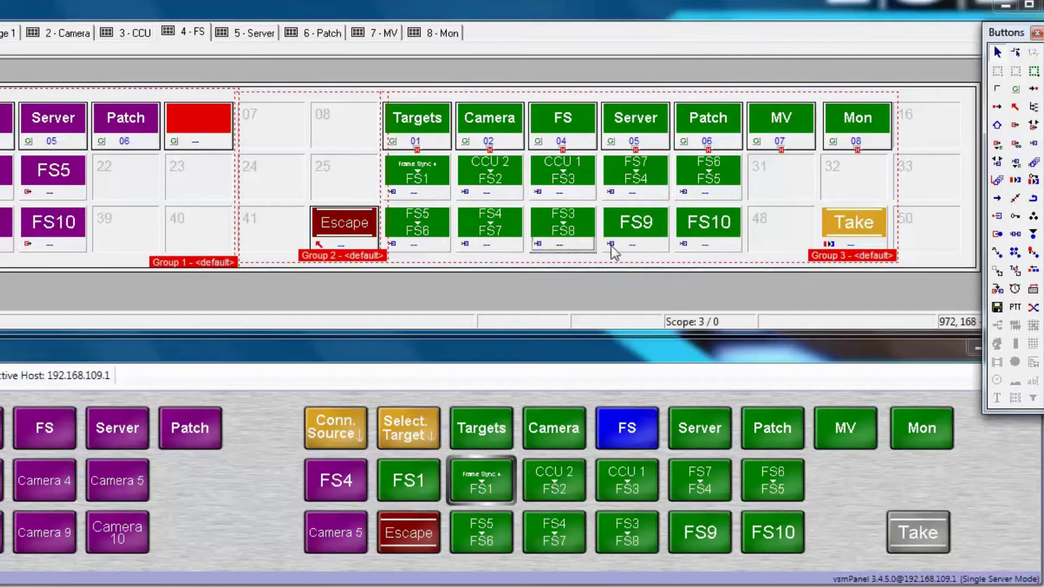
left_click(611, 244)
left_click(635, 274)
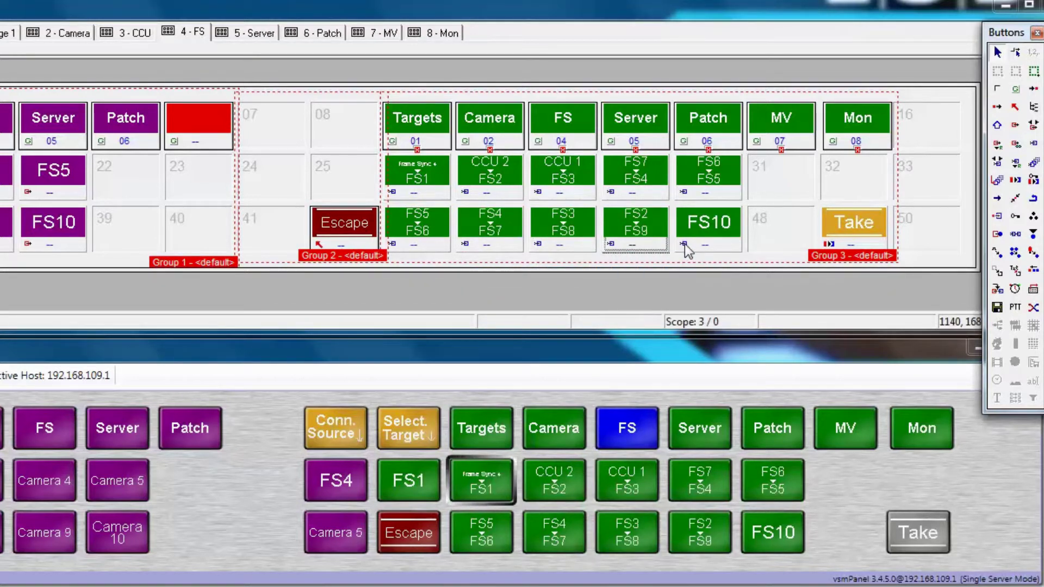
left_click(684, 243)
left_click(707, 275)
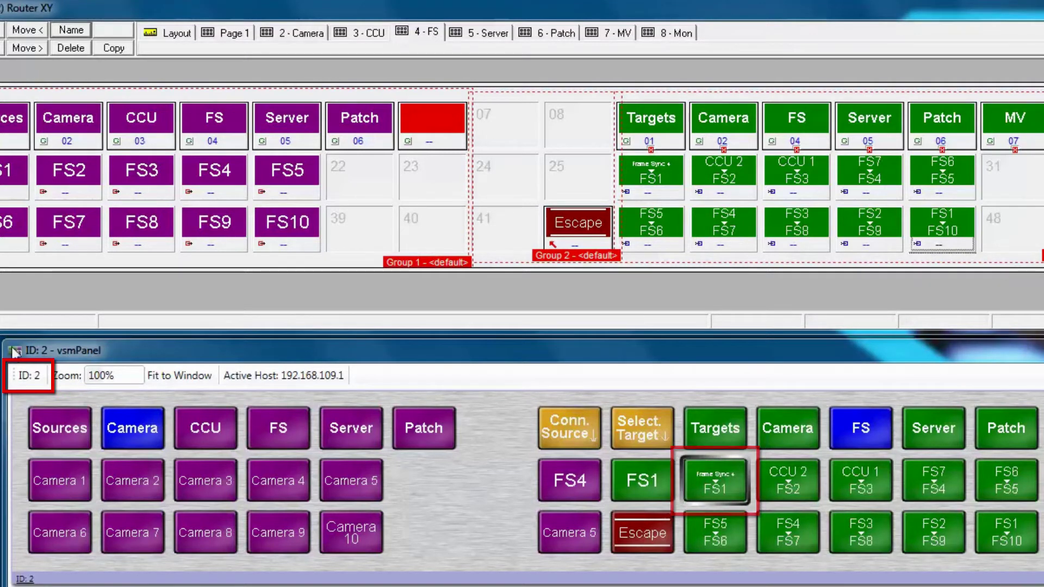
Step: Reload the vsmPanel, keeping panel ID 2
left_click(30, 376)
key("Return")
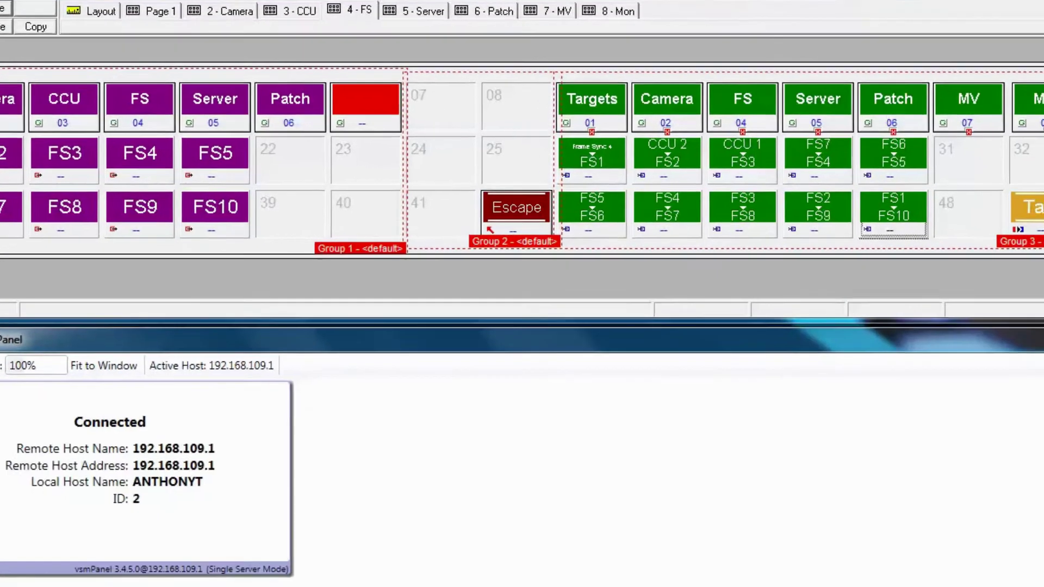